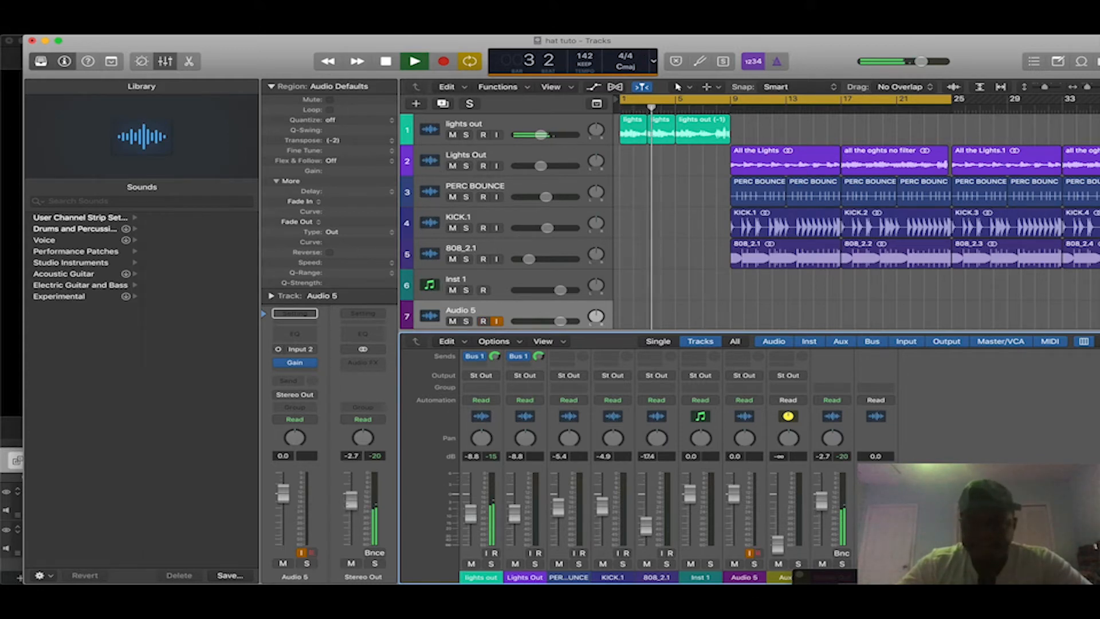
Move playback ahead to bar 9 and turn on the cycle range over bars 9 to 25
left_click(748, 102)
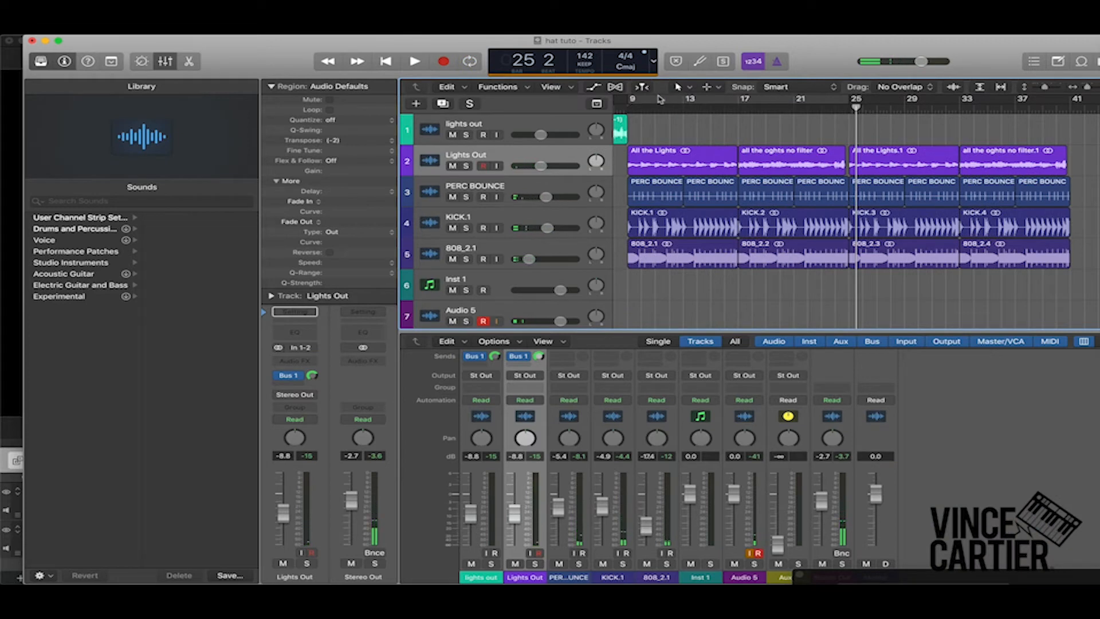
left_click(656, 100)
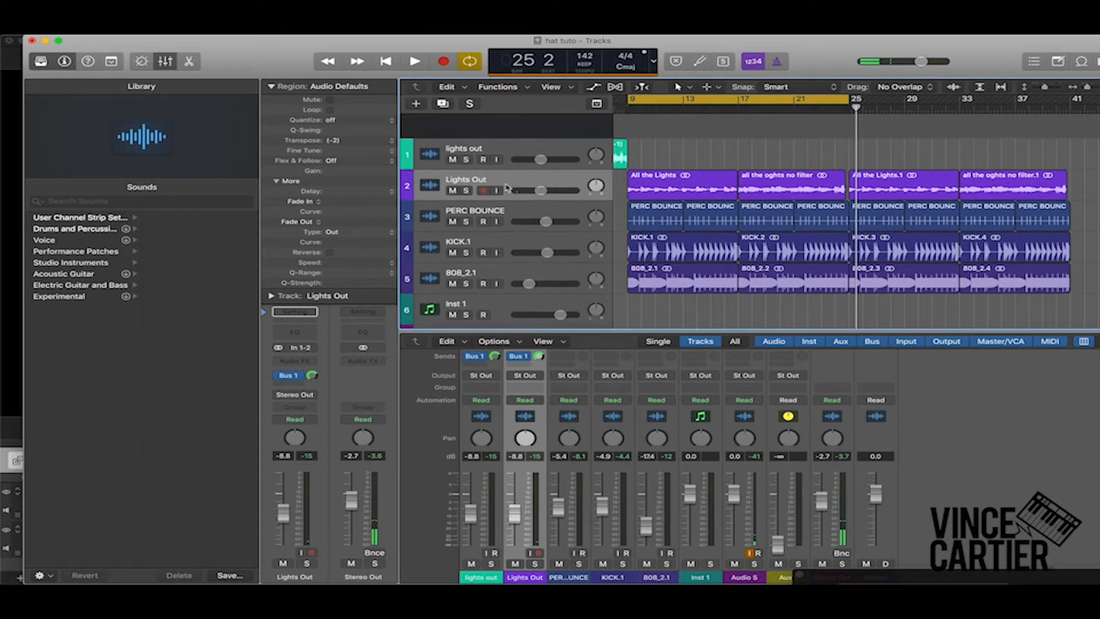
Select the Inst 1 track and open its Maschine 2 instrument
left_click(513, 128)
left_click(488, 280)
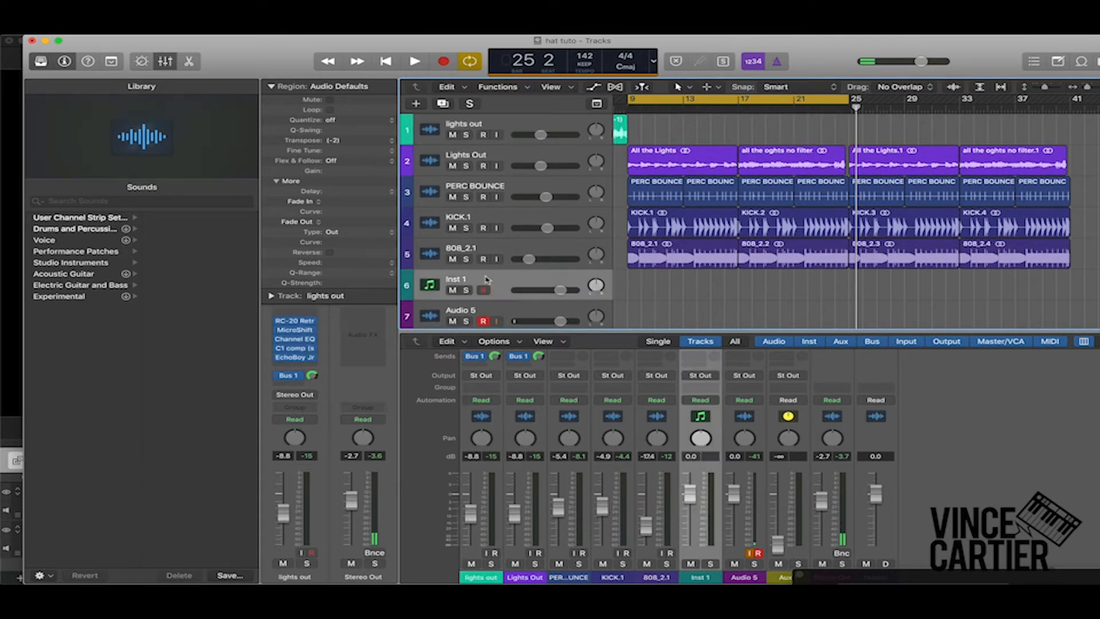
left_click(294, 352)
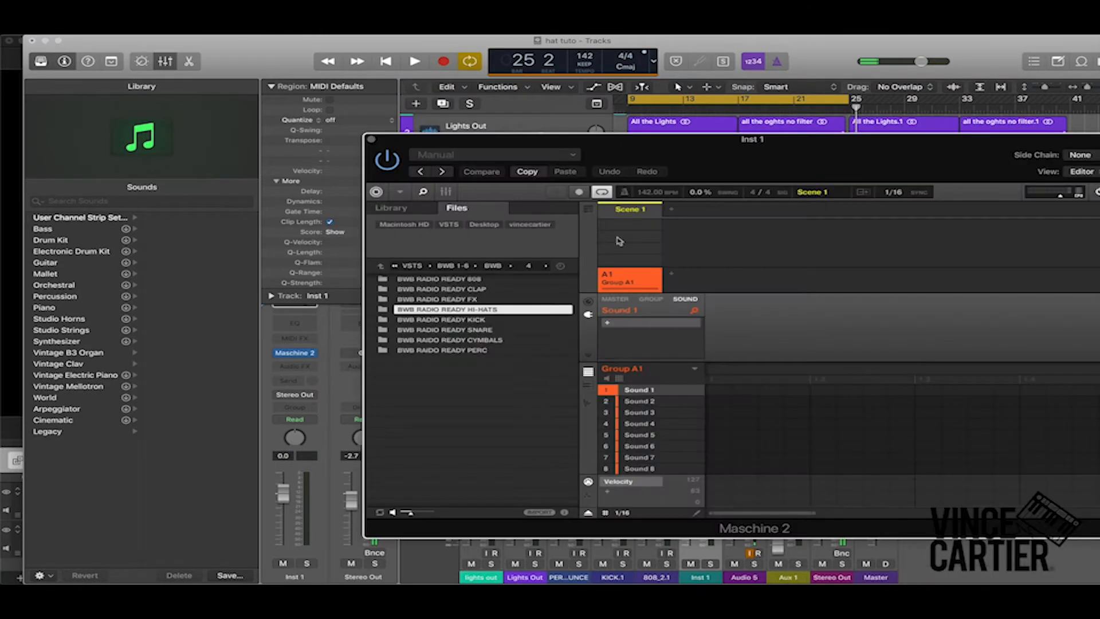
Open the BWB RADIO READY HI-HATS folder and load BWB RADIO READY HI-HATS (3).wav into Sound 1
double_click(450, 310)
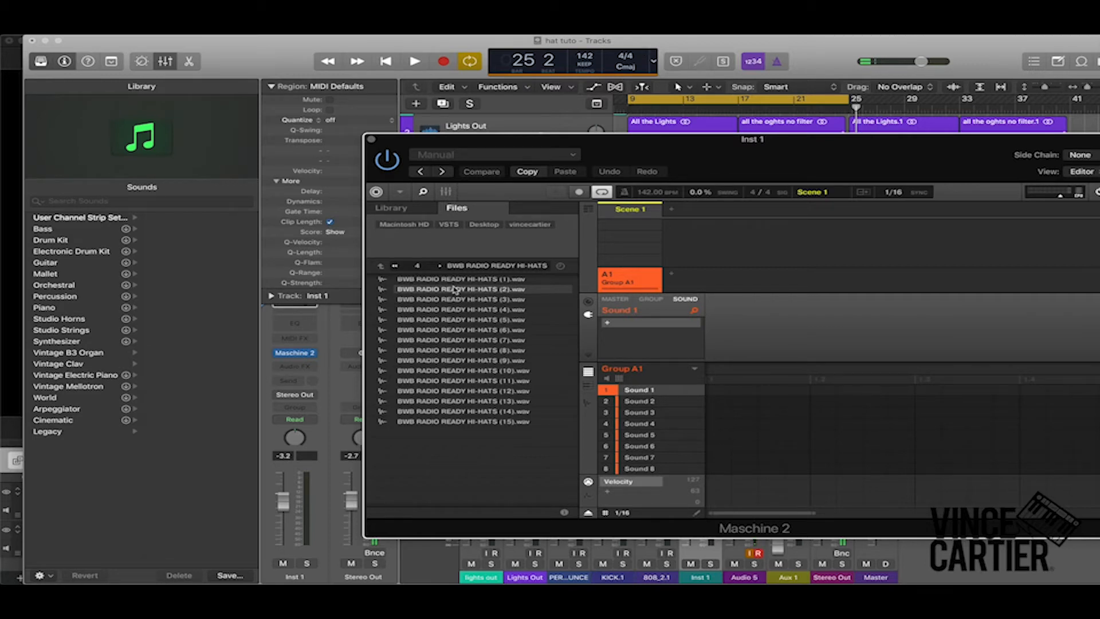
left_click(463, 299)
Audition neighbouring hi-hat samples for Sound 2 and load BWB RADIO READY HI-HATS (7).wav into it
left_click(653, 401)
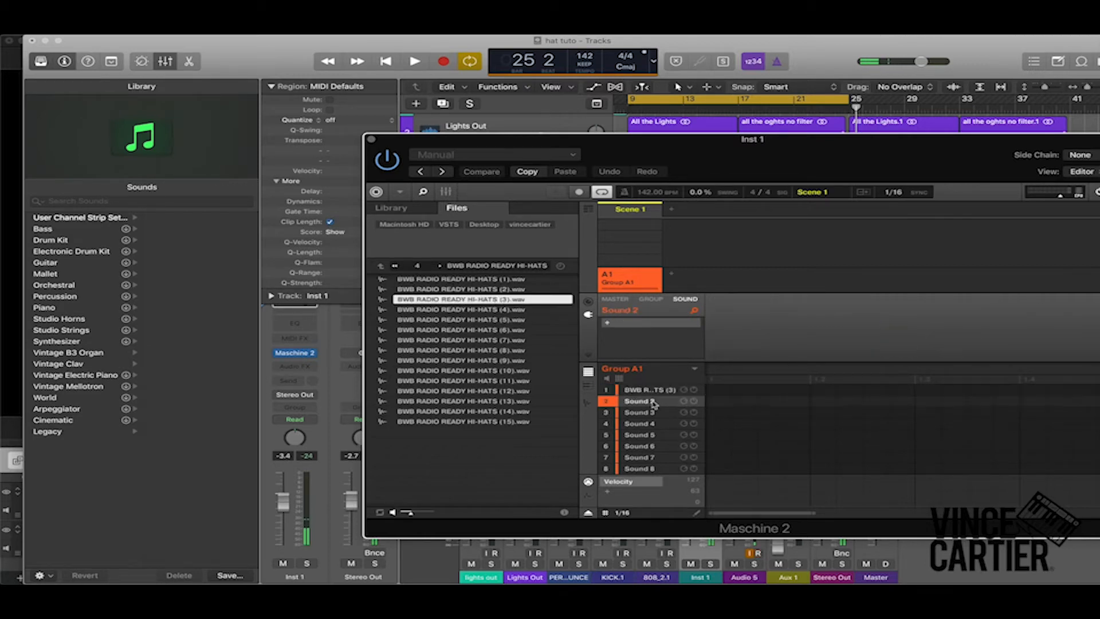
left_click(505, 331)
key("Down")
key("Down")
key("Down")
key("Up")
key("Up")
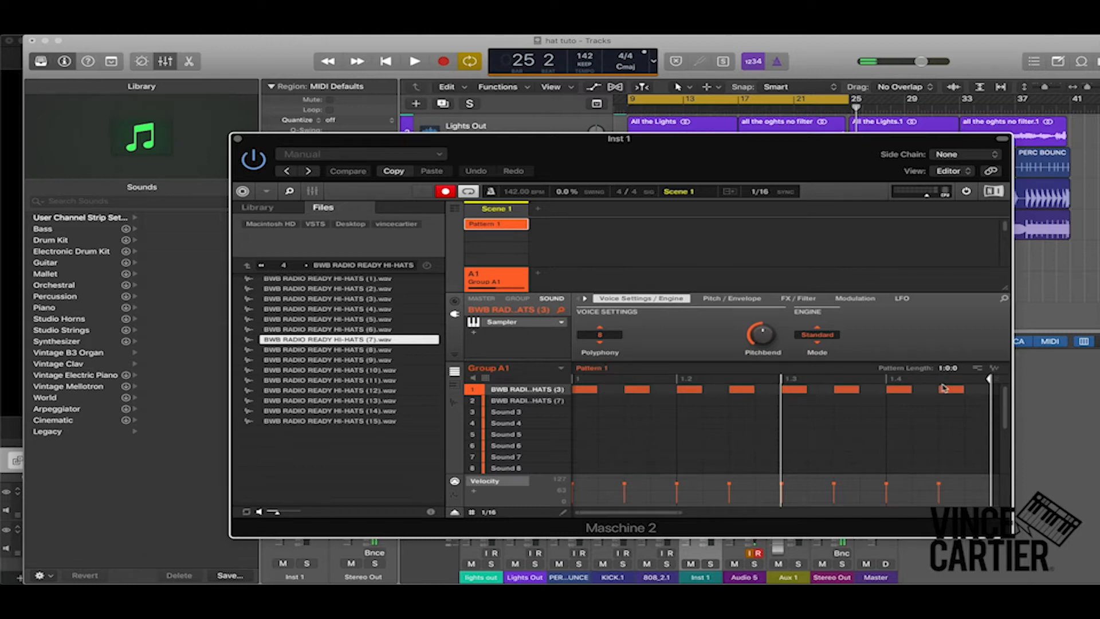
Play the project and fill the rest of the two-bar pattern with evenly spaced eighth-note hits on hi-hat (3)
key("space")
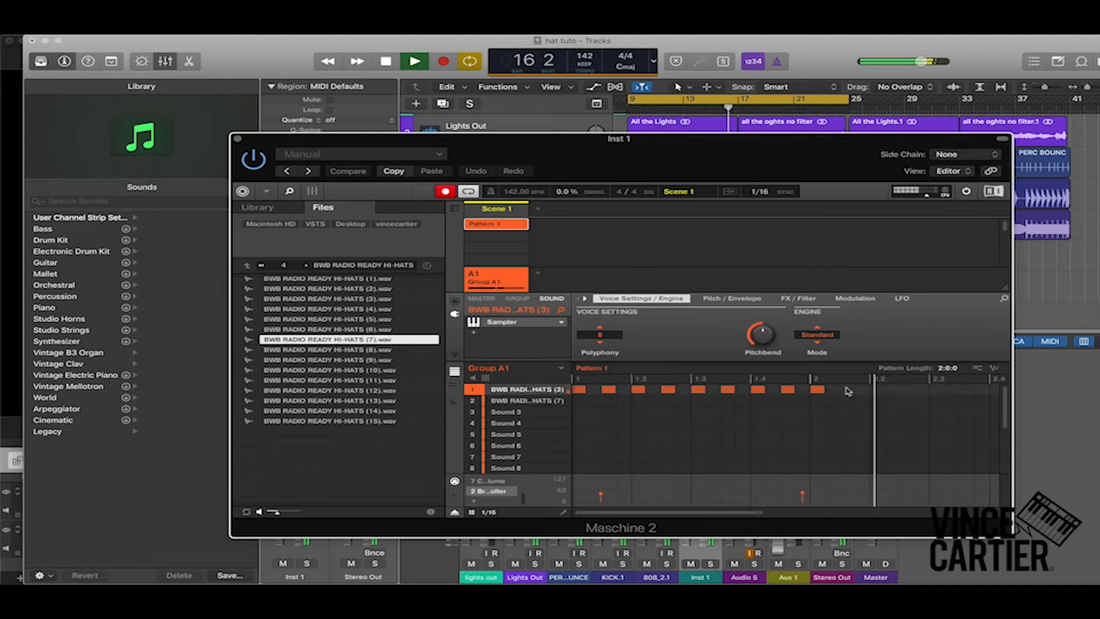
left_click(847, 390)
key("space")
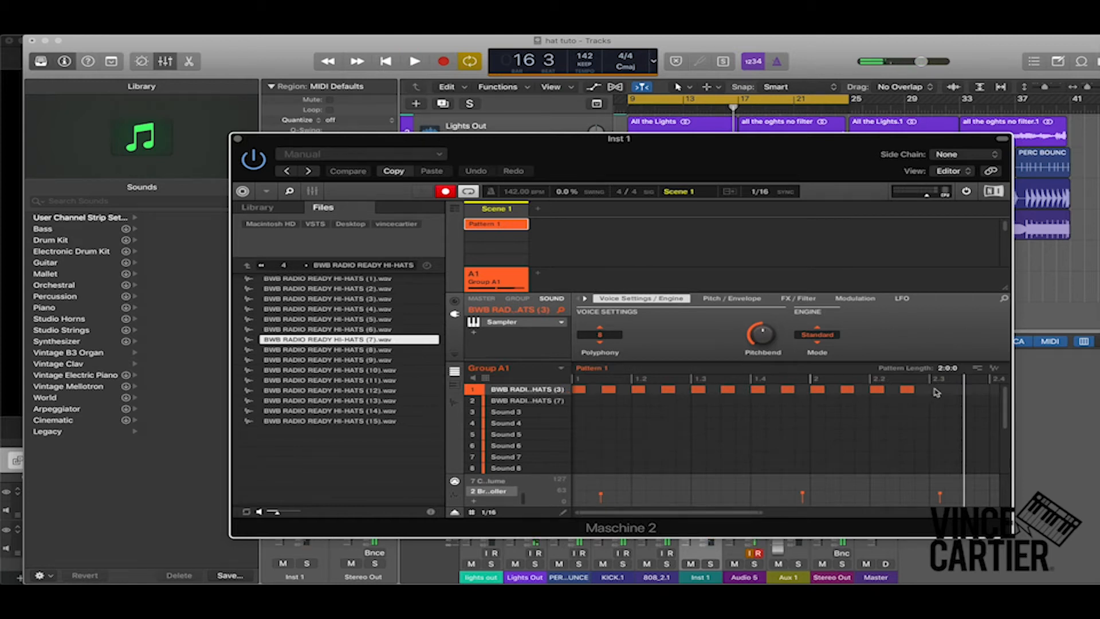
scroll(968, 393, "right", 1)
scroll(962, 394, "right", 5)
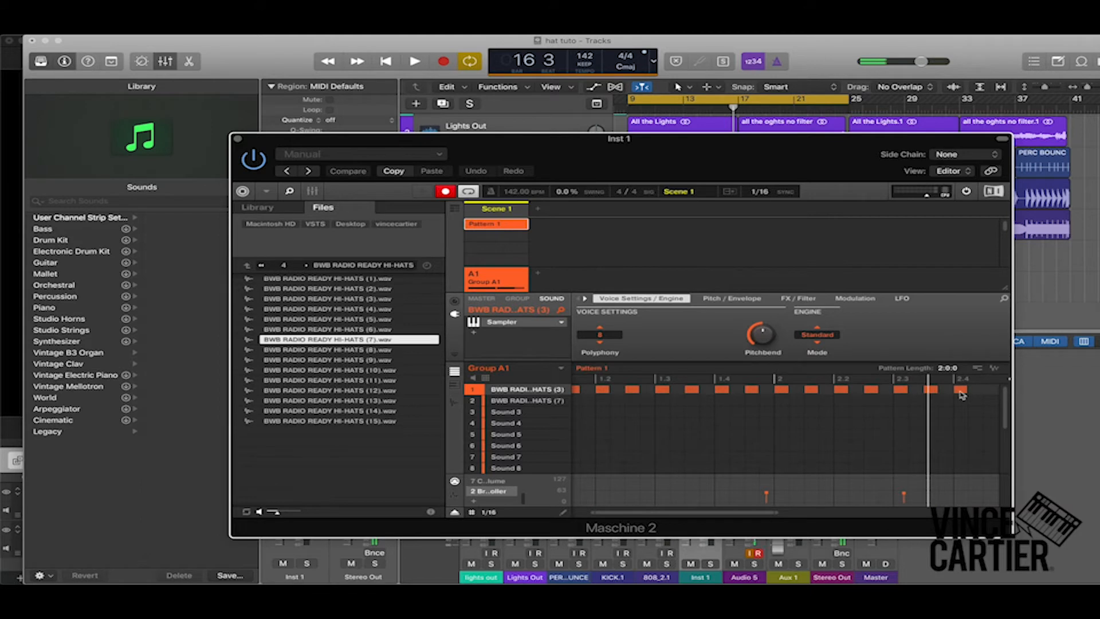
scroll(962, 395, "right", 6)
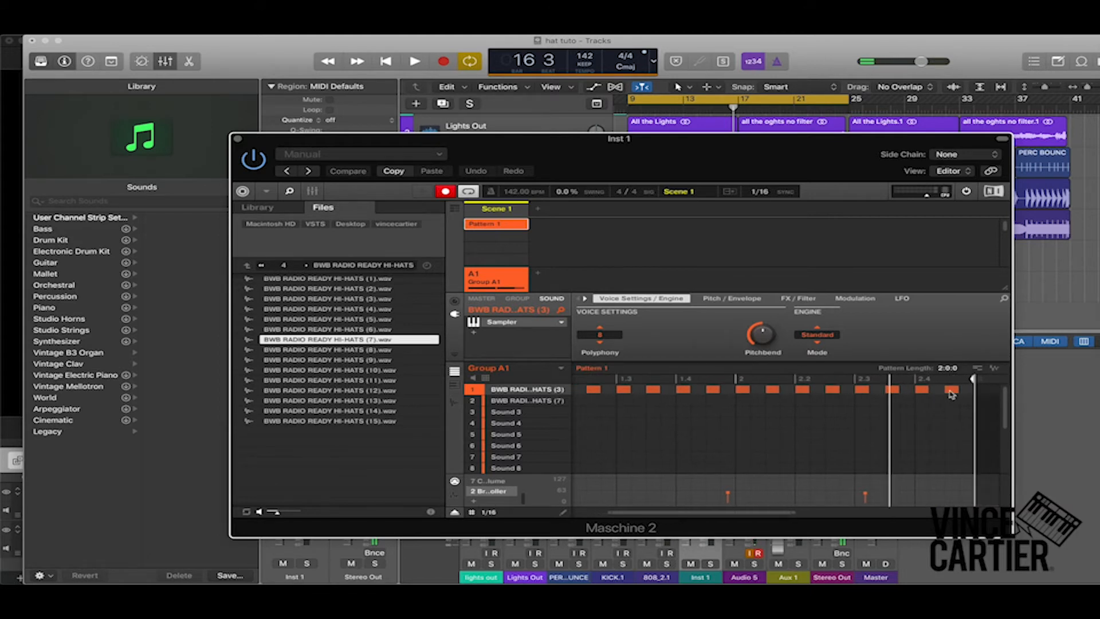
scroll(683, 416, "left", 12)
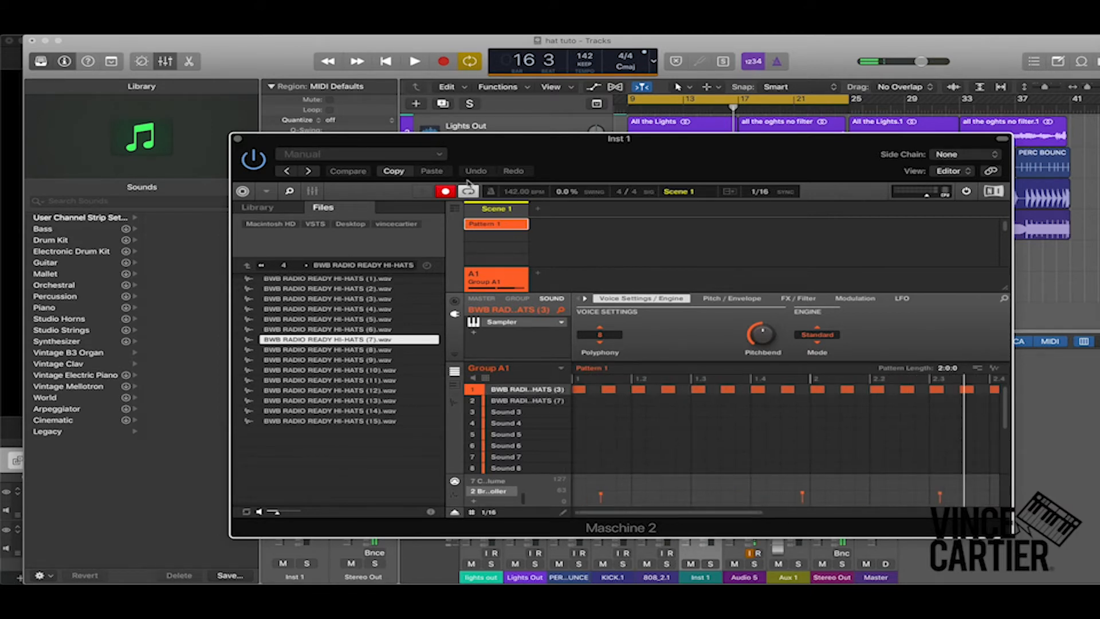
Set the step grid to 1/32 and turn the second hit of beat 1 into a three-note hi-hat roll
mouse_move(504, 404)
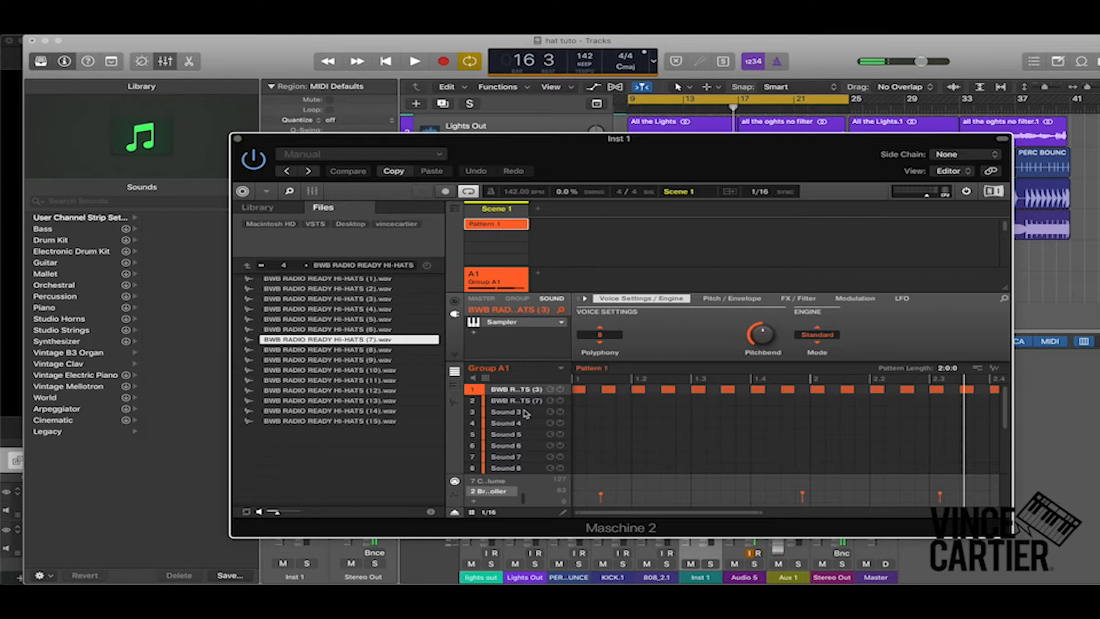
left_click(490, 517)
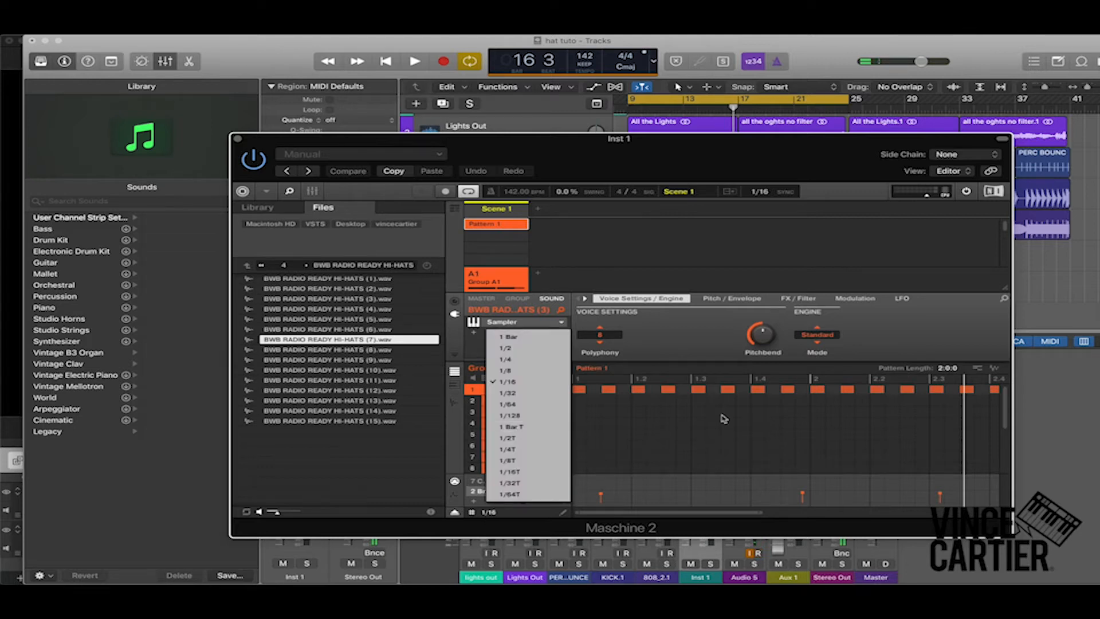
left_click(776, 425)
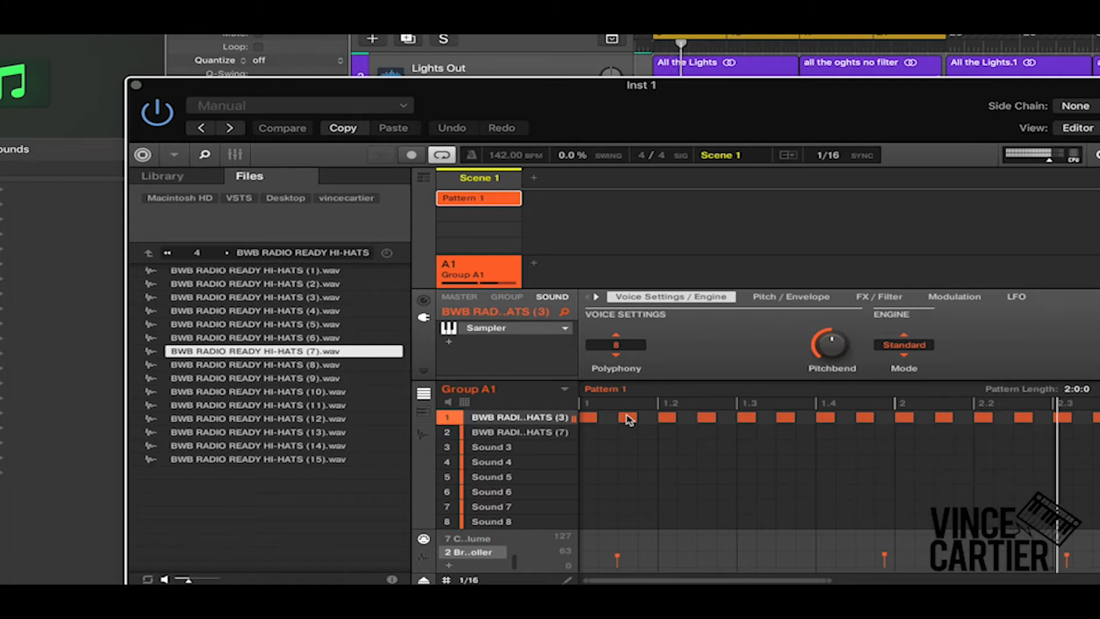
left_click(469, 579)
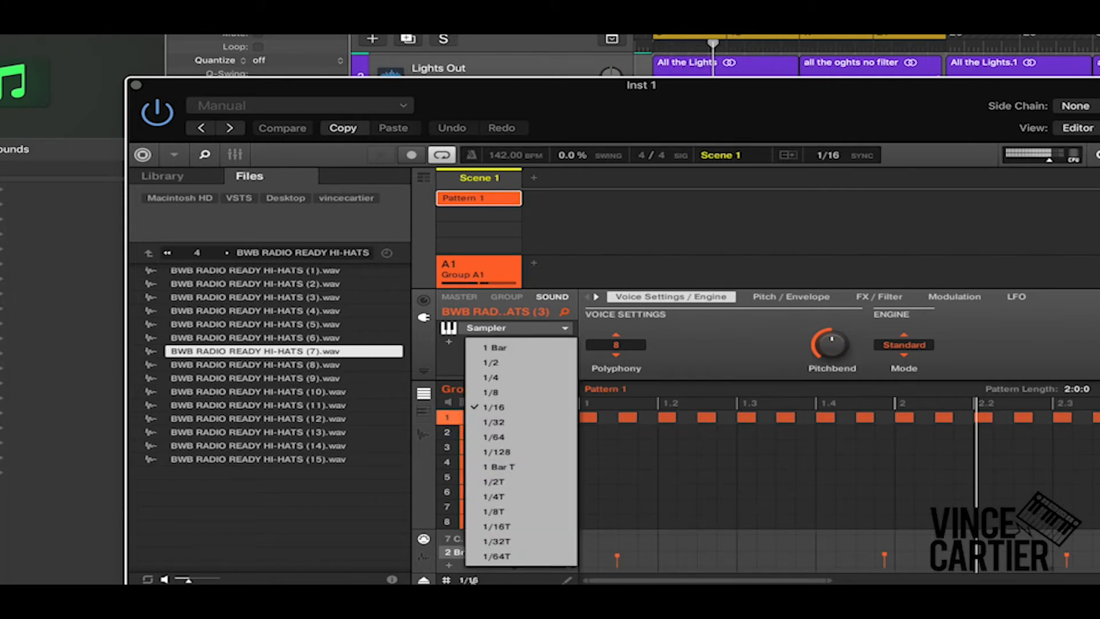
left_click(521, 421)
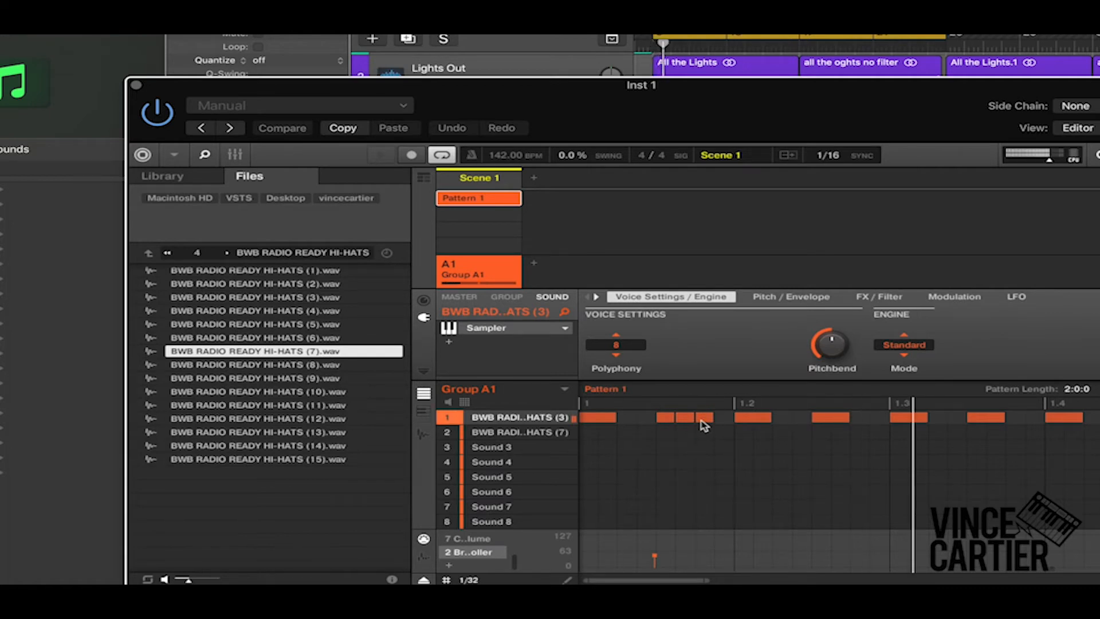
Return the step grid to 1/16 and delete the offbeat hi-hat hits following beats 1.2 and 1.3
left_click_drag(707, 577, 762, 579)
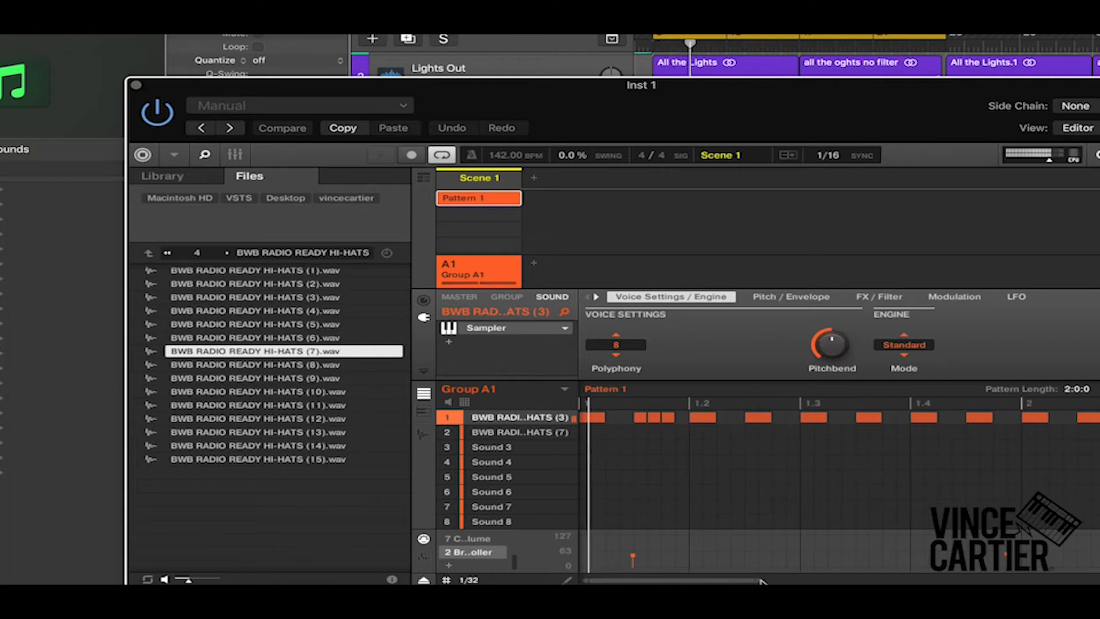
left_click(765, 424)
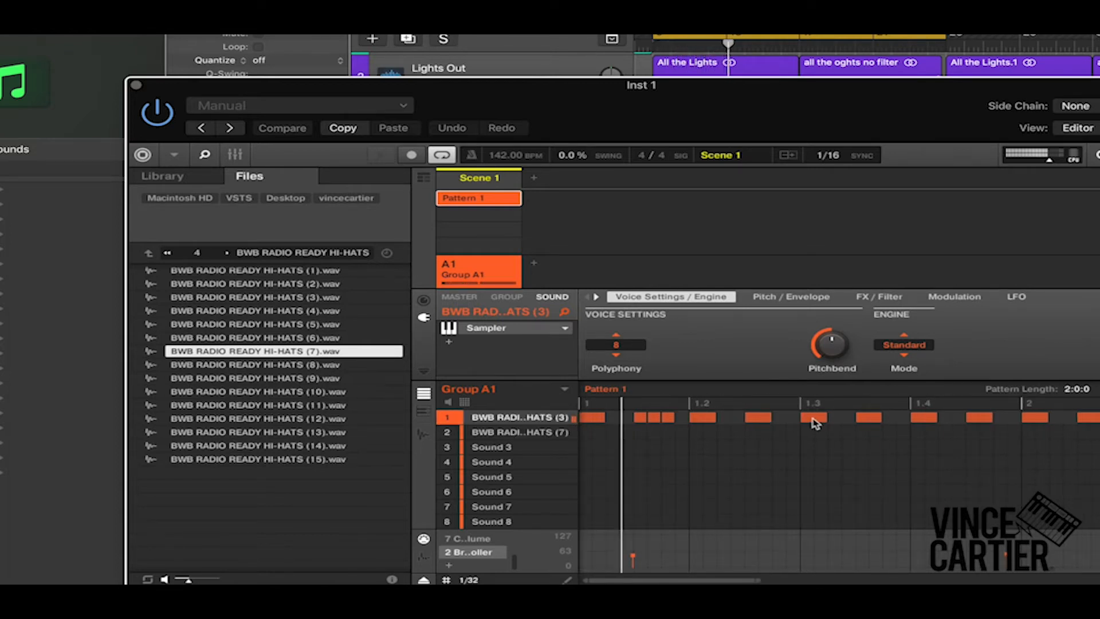
left_click(763, 423)
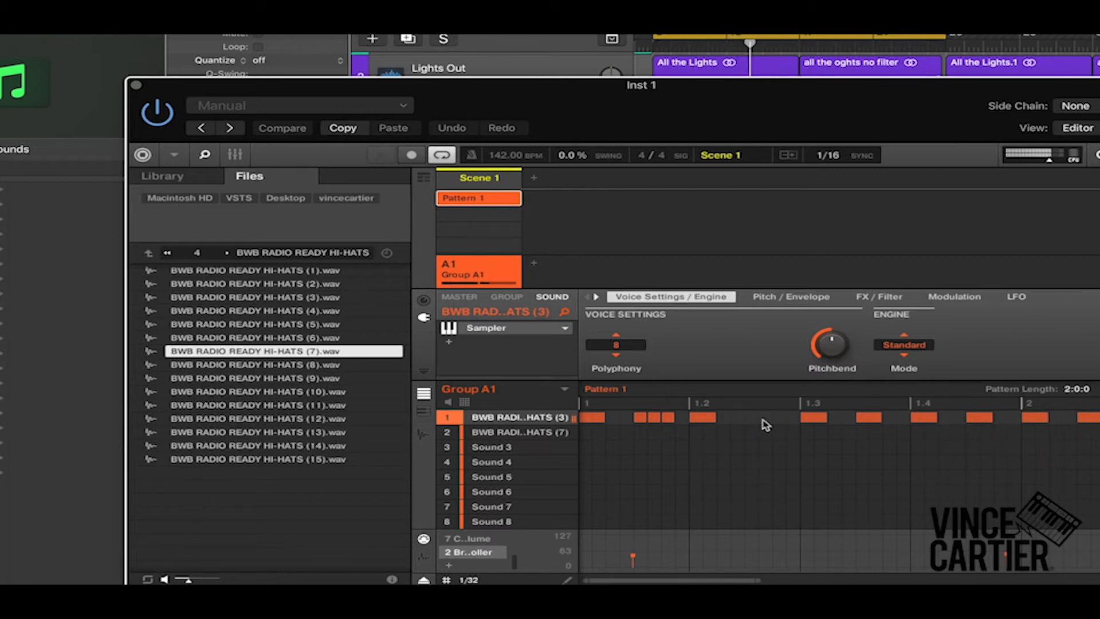
left_click(469, 579)
left_click(537, 407)
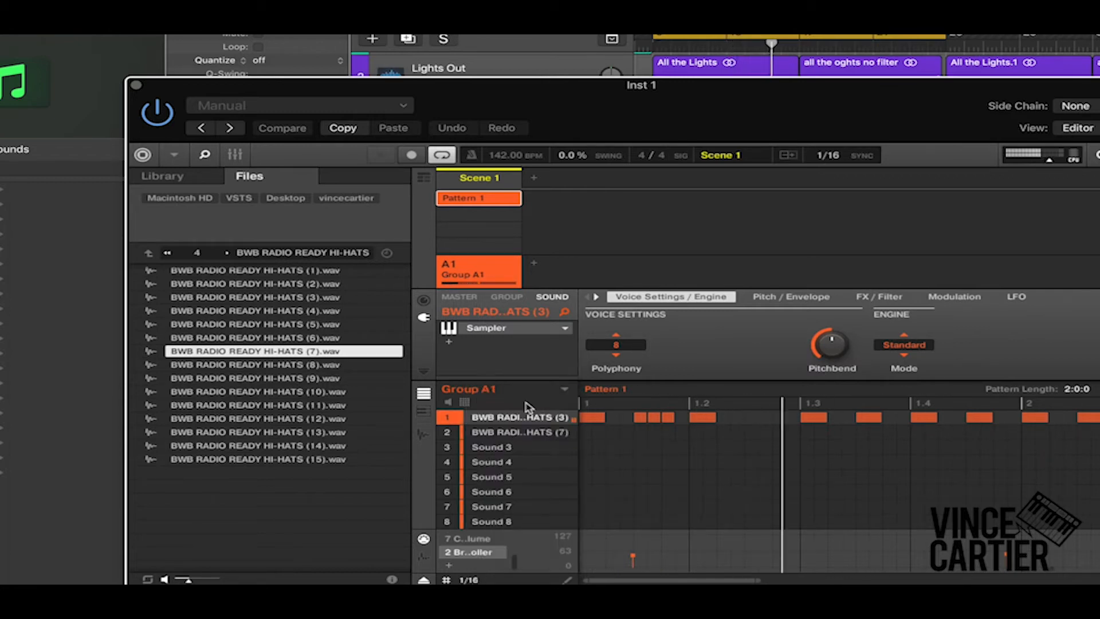
left_click(859, 422)
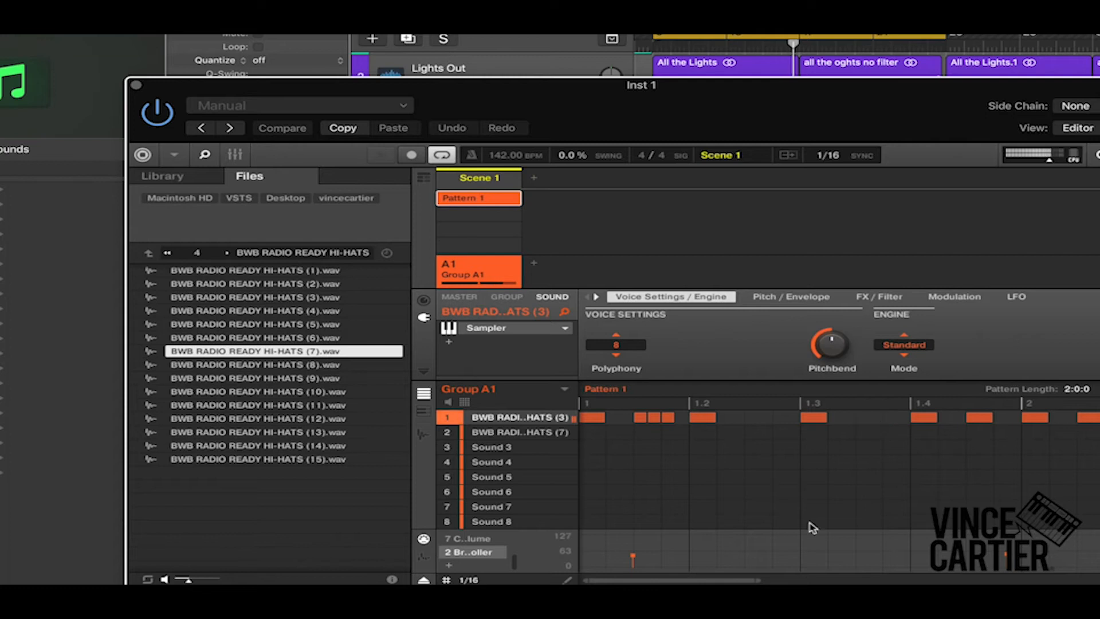
Set the step grid to 1/32, add a three-note roll at beat 2.3 and three short spaced hits from beat 1.4
left_click_drag(758, 577, 828, 578)
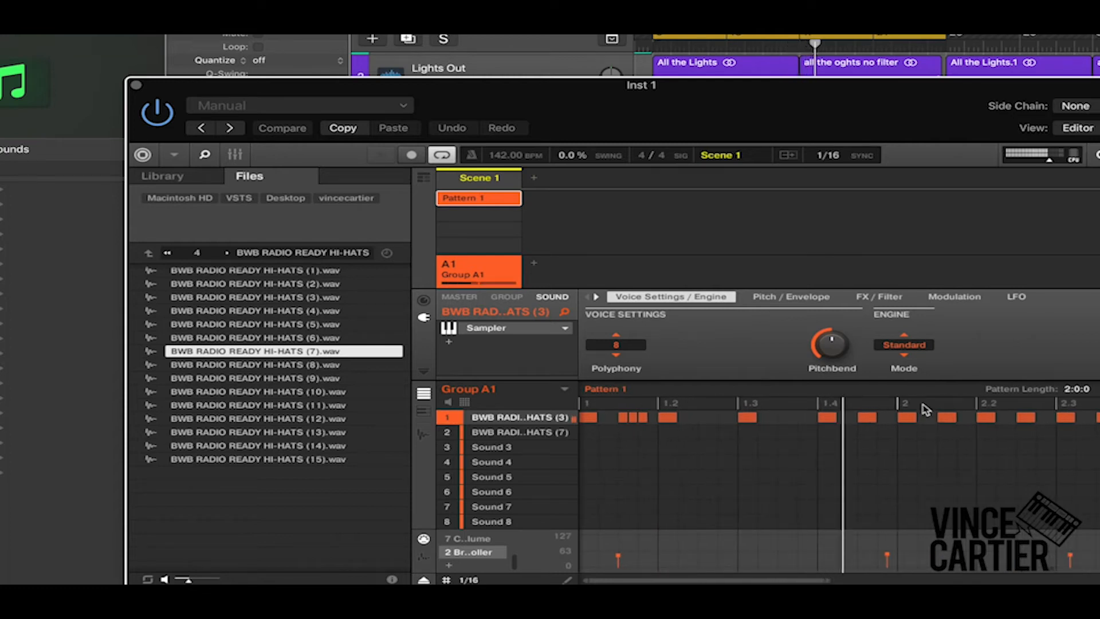
scroll(1024, 407, "right", 1)
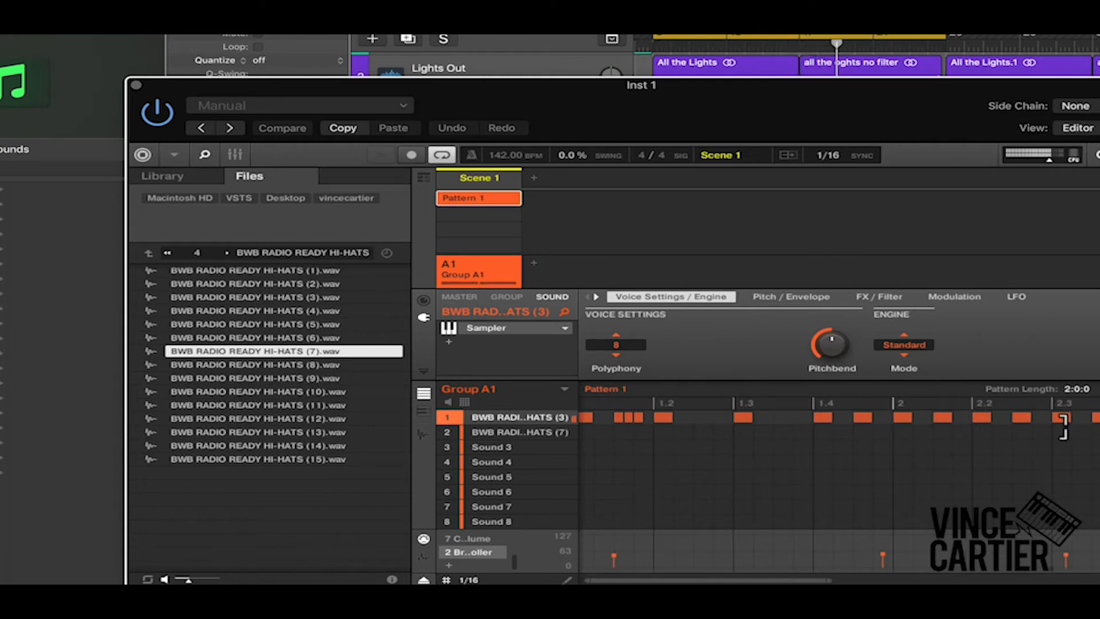
left_click(465, 580)
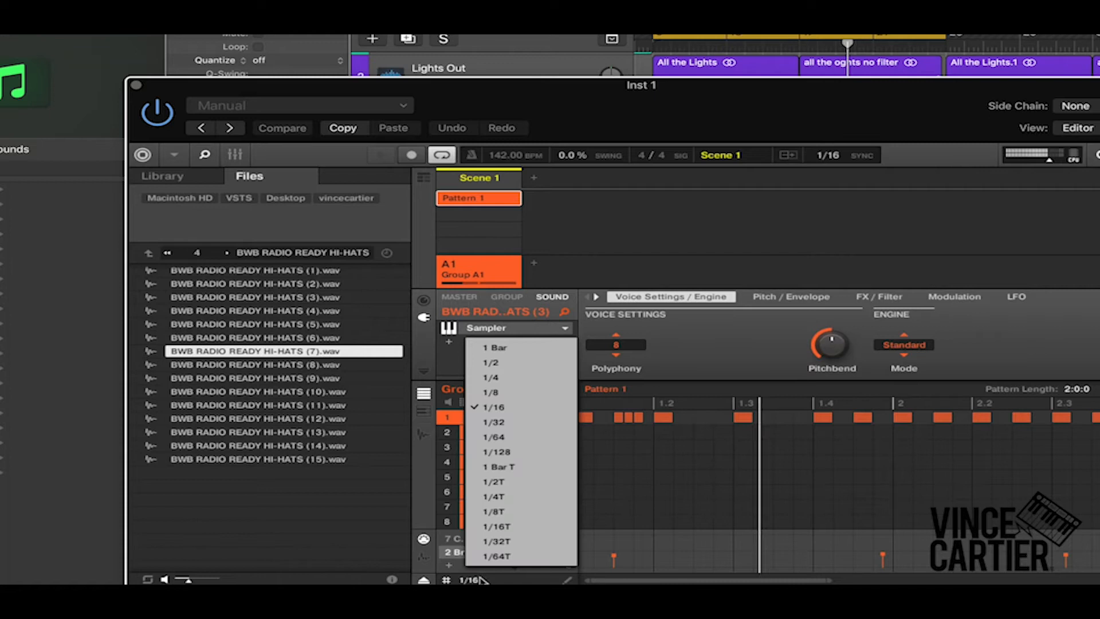
left_click(515, 422)
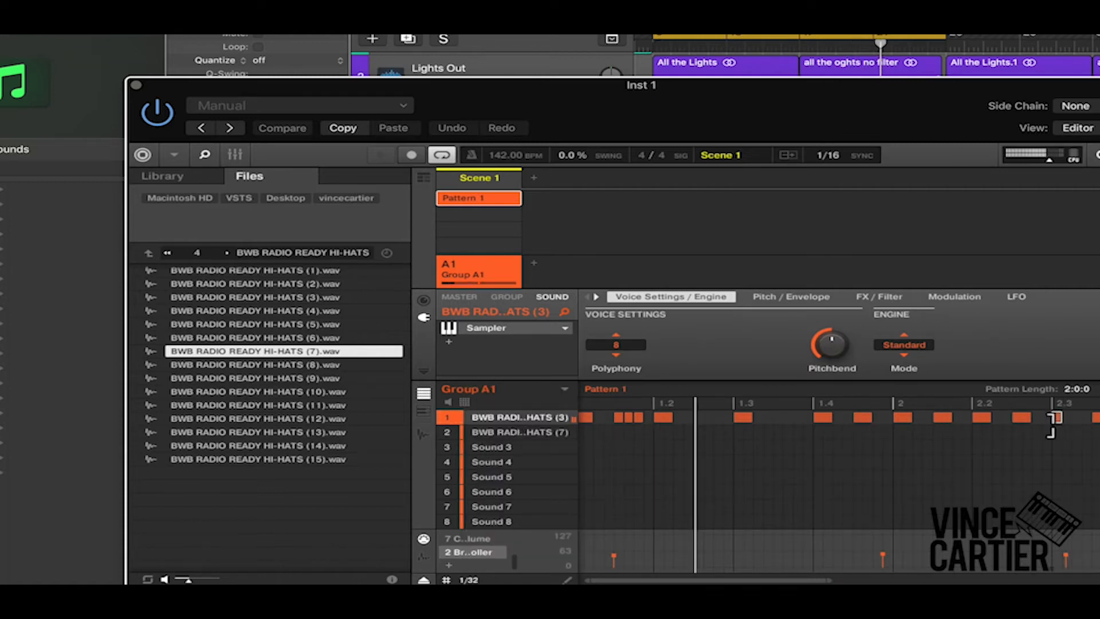
left_click(1076, 418)
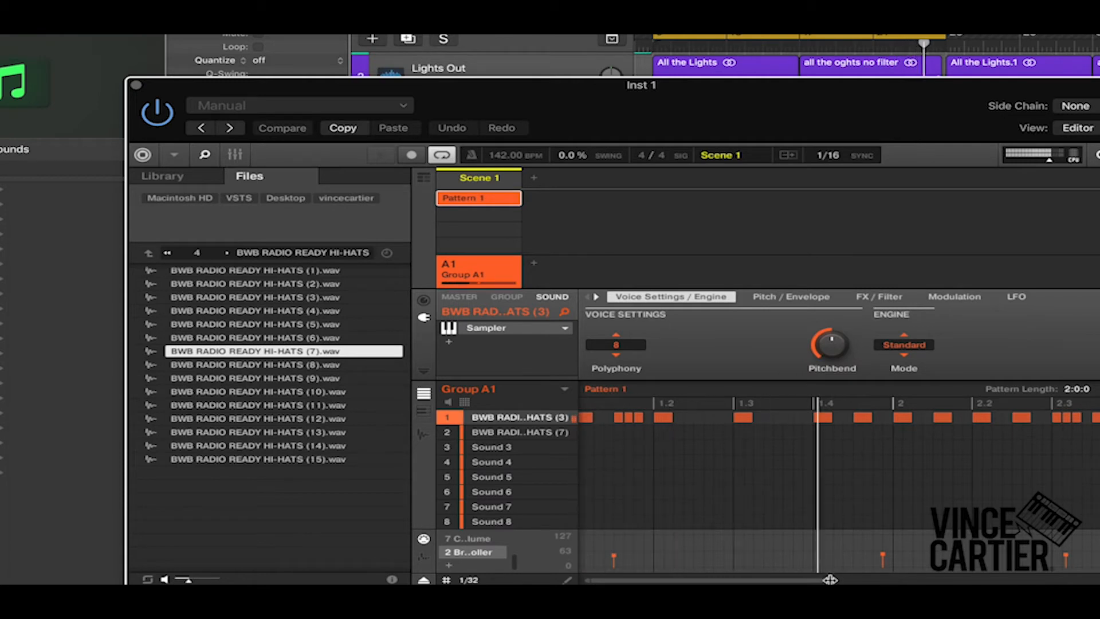
left_click_drag(830, 580, 884, 579)
double_click(808, 419)
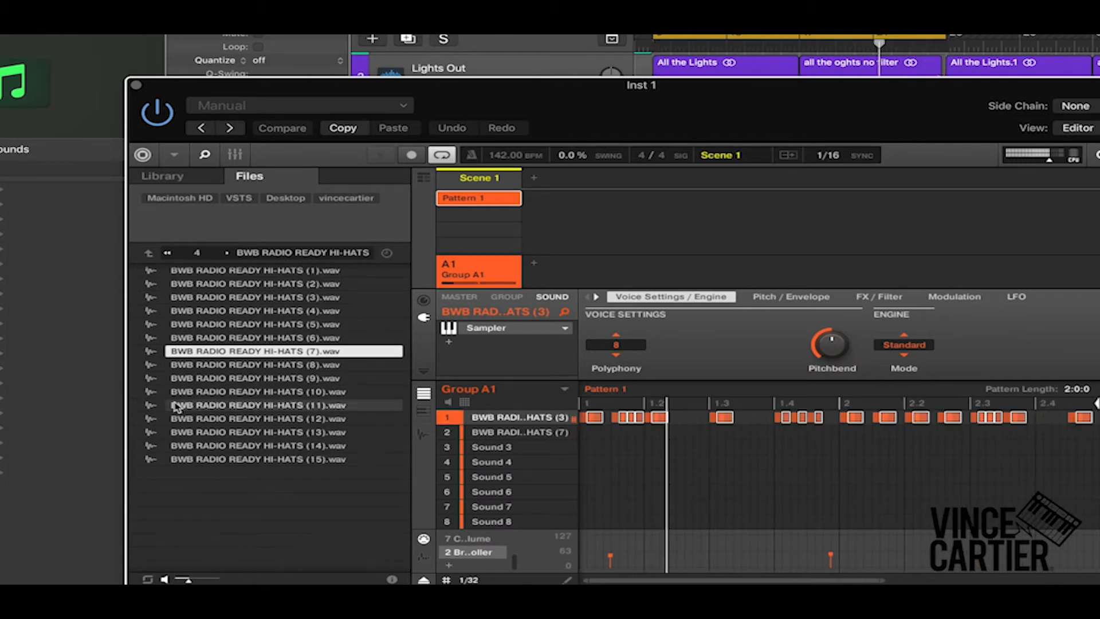
Copy all hi-hat notes of the first two bars to start at bar 3 and set the pattern length to 4:0:0
key("space")
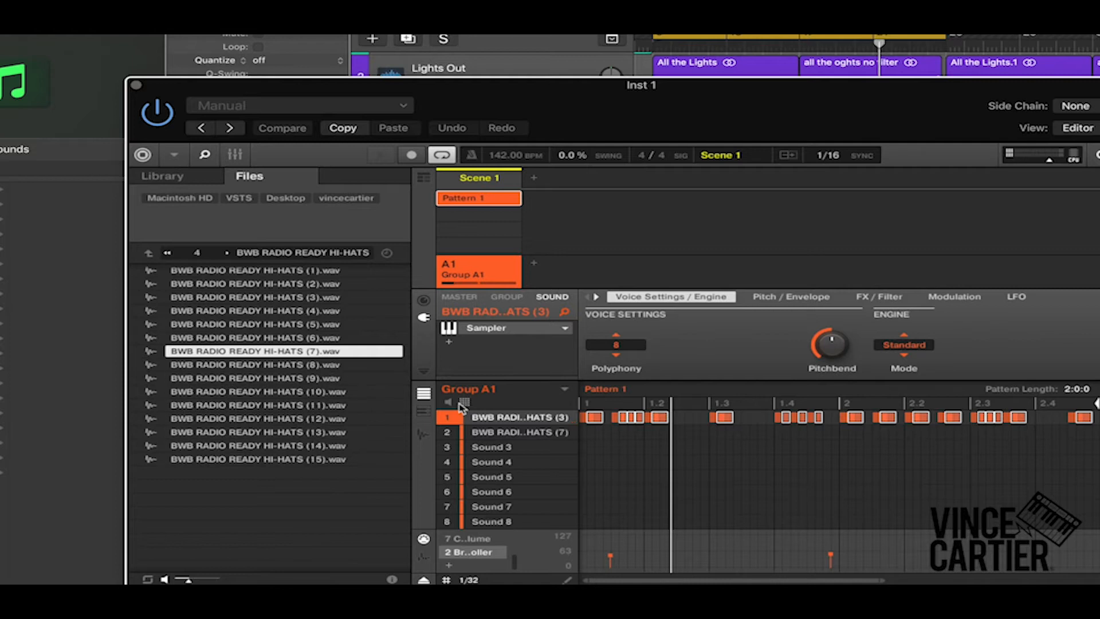
left_click_drag(600, 418, 1091, 419)
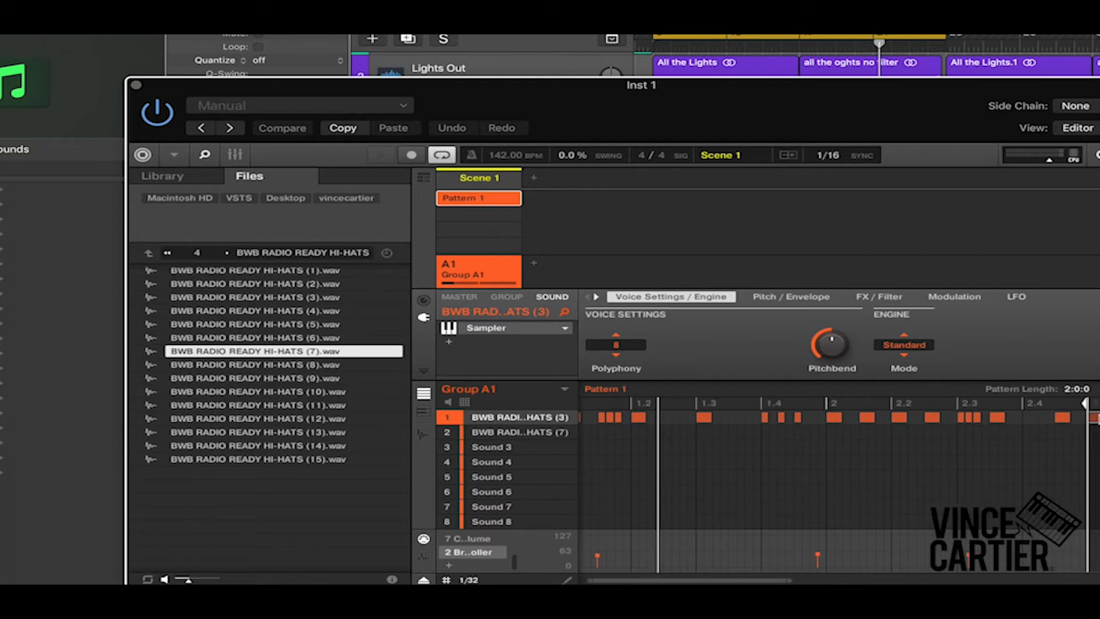
left_click_drag(788, 579, 861, 582)
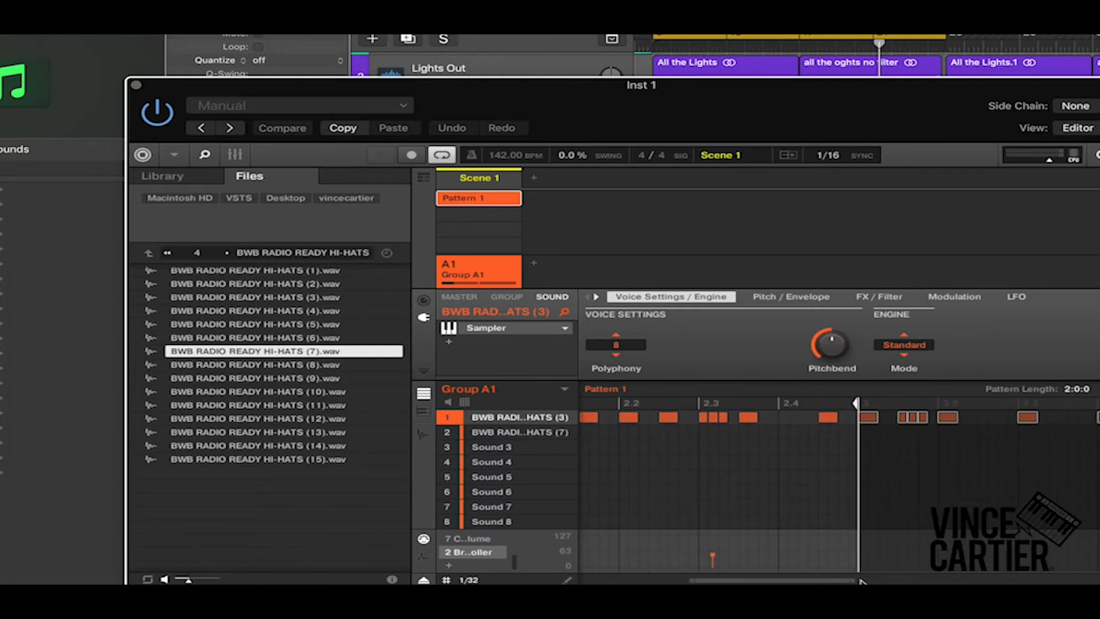
left_click_drag(1080, 390, 1074, 392)
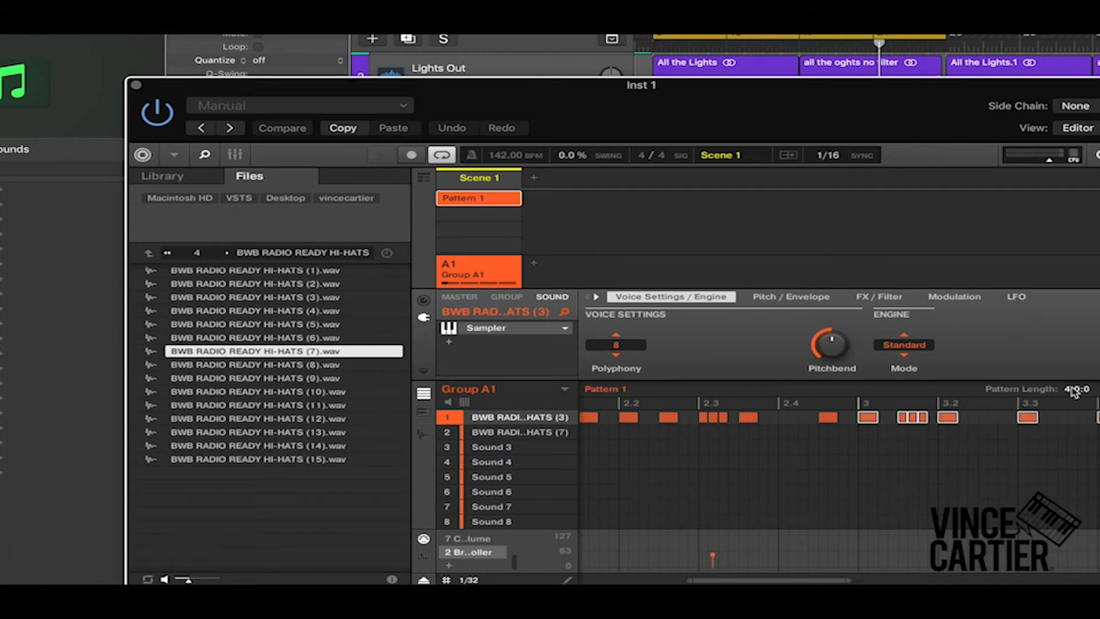
Deselect the copied notes and replace the first hit of bar 3 with two short 1/32 hits on hi-hat (3)
left_click(901, 478)
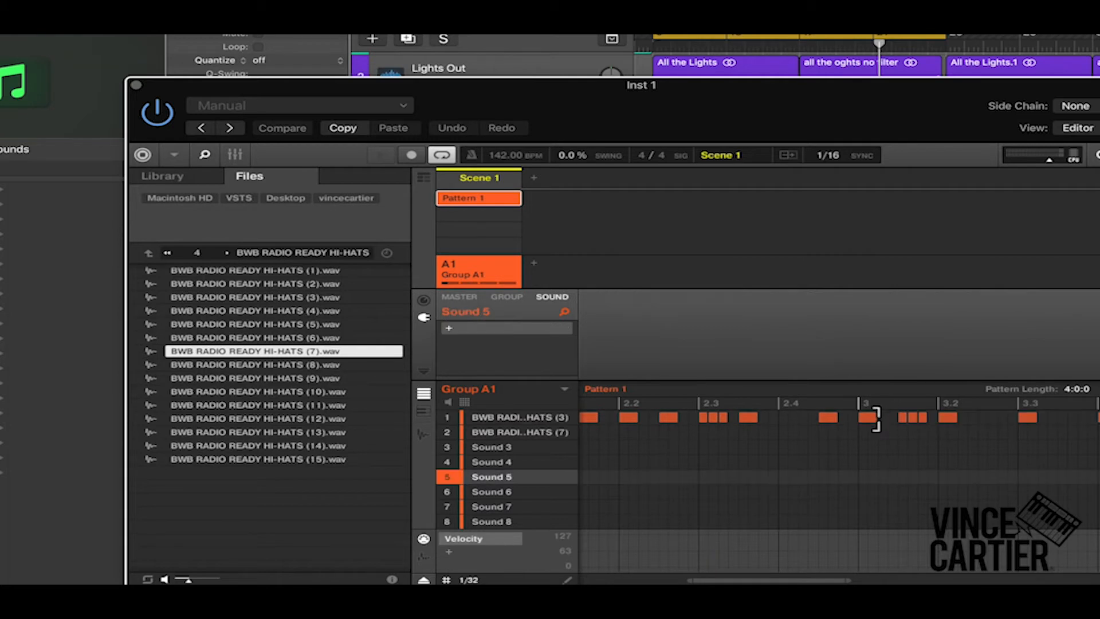
left_click(865, 417)
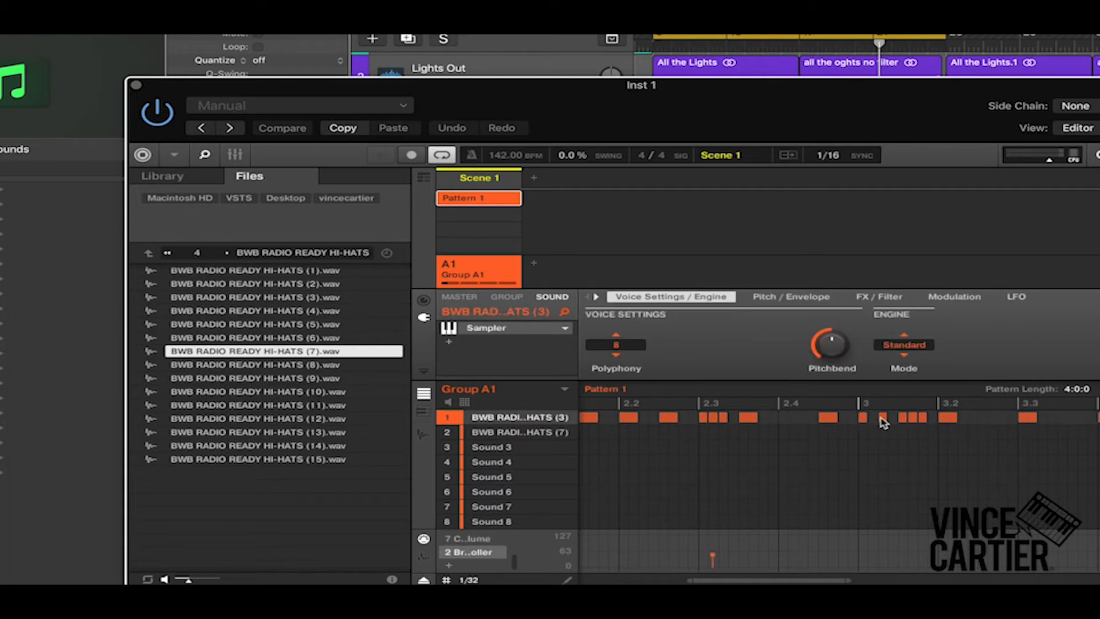
left_click_drag(849, 580, 871, 580)
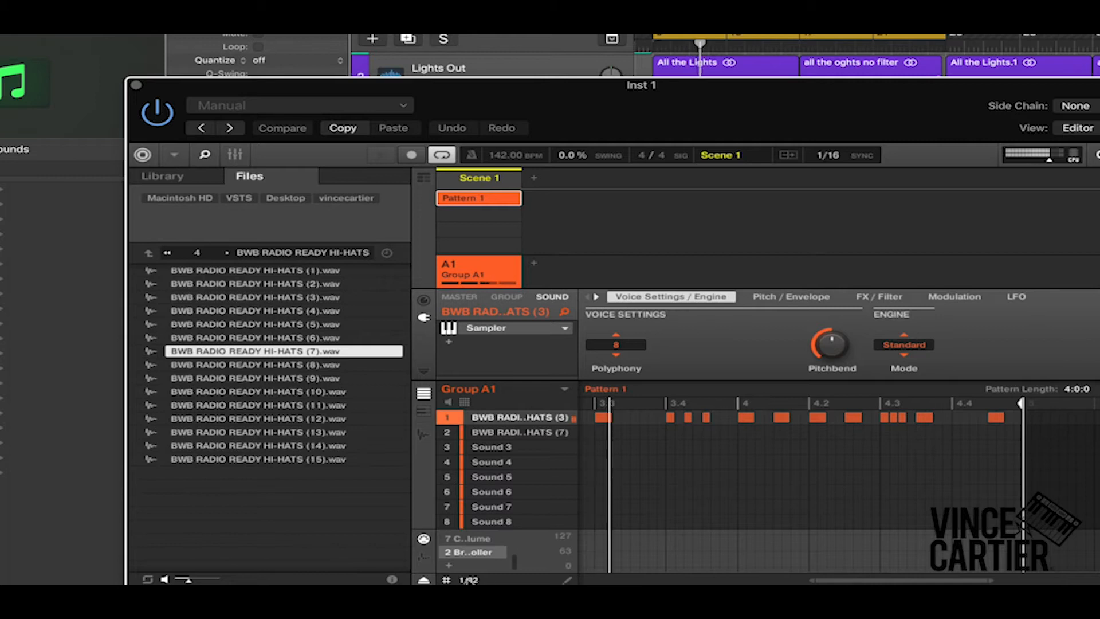
Set the step grid to 1/64, add two short hits from beat 4.4 and draw a 1/64 roll running to the end of bar 4
left_click(465, 580)
left_click(525, 439)
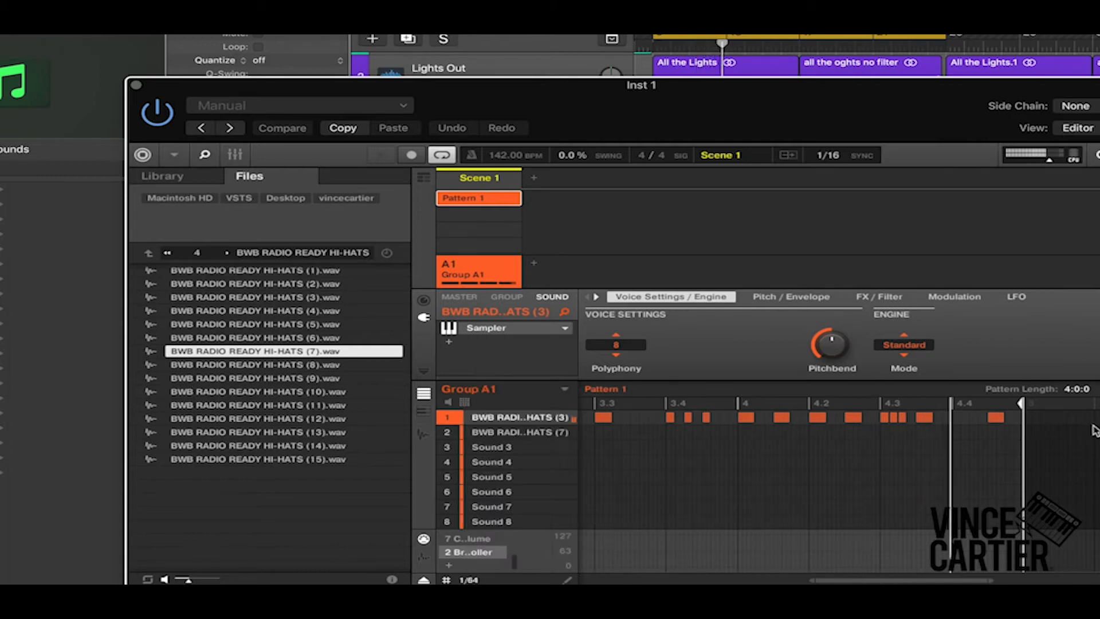
left_click_drag(1005, 418, 997, 421)
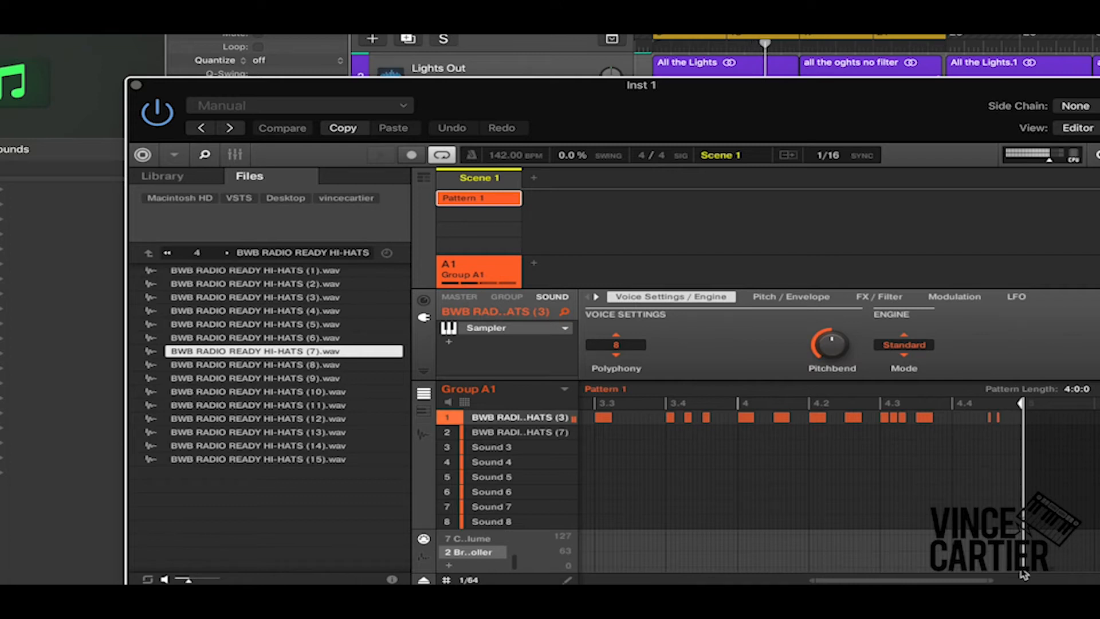
left_click_drag(991, 580, 962, 592)
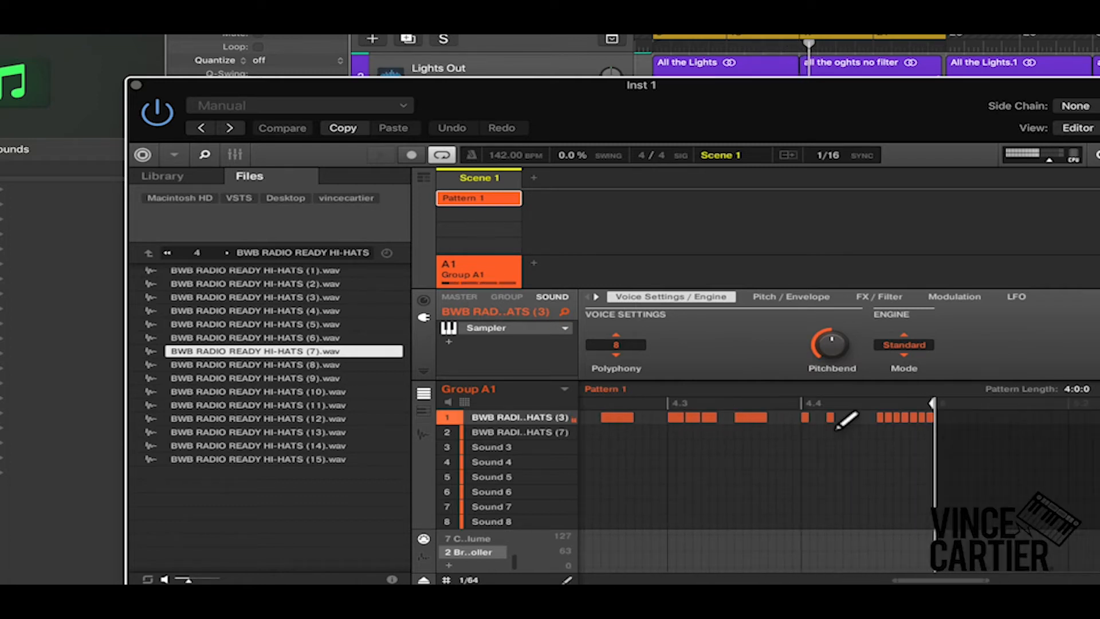
left_click_drag(988, 580, 897, 580)
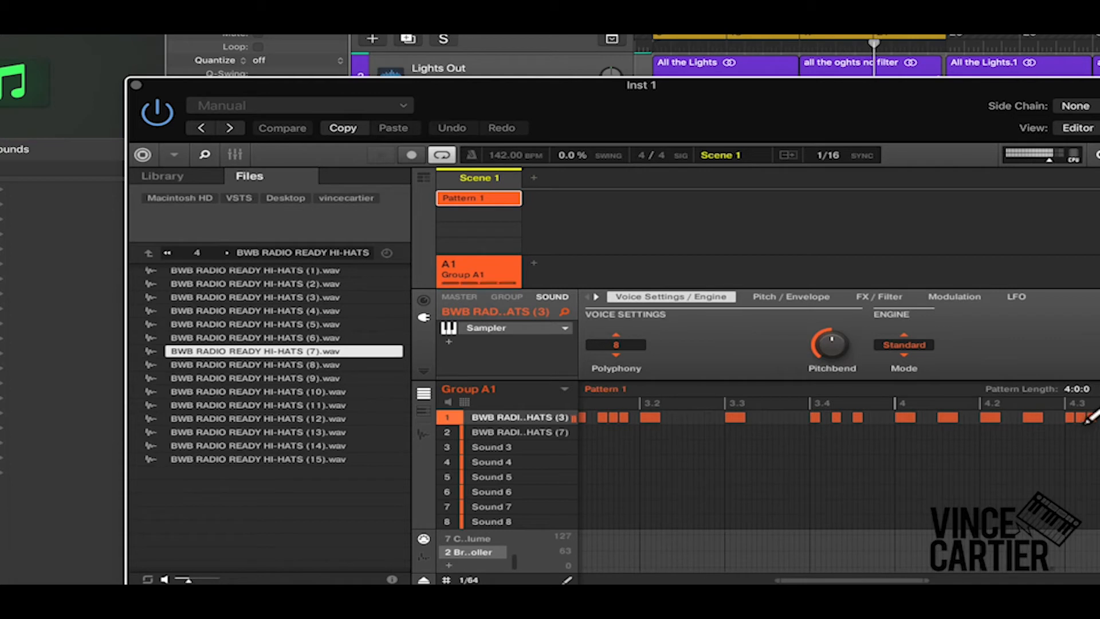
Replace the offbeat hi-hat (3) hit between beats 4.2 and 4.3 with three short, evenly spaced 1/64 hits
left_click_drag(1032, 417, 1026, 417)
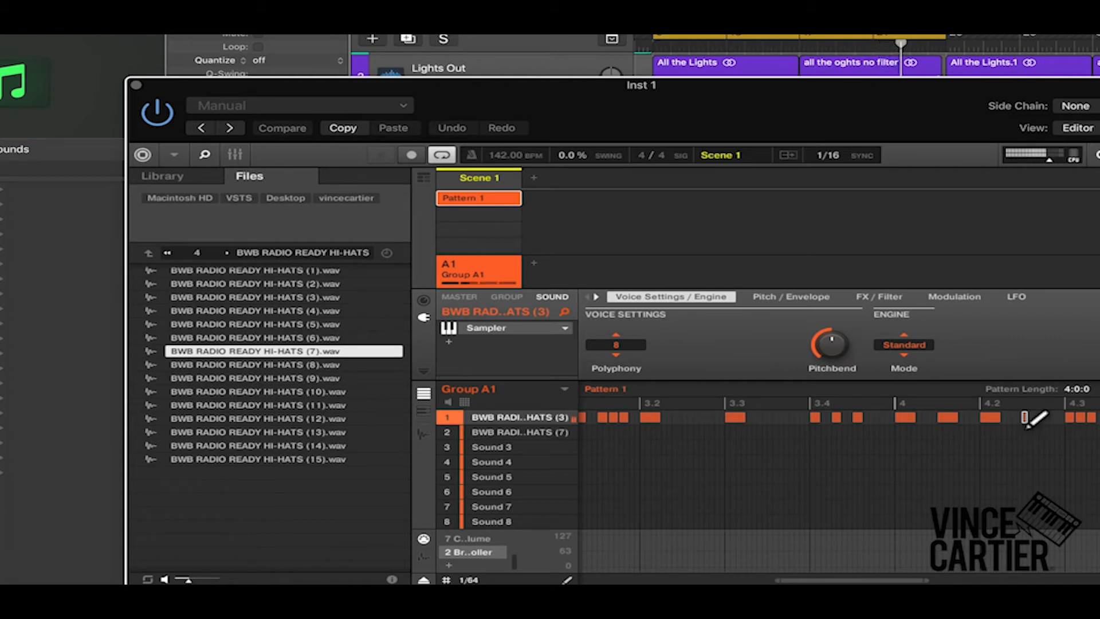
left_click(1057, 420)
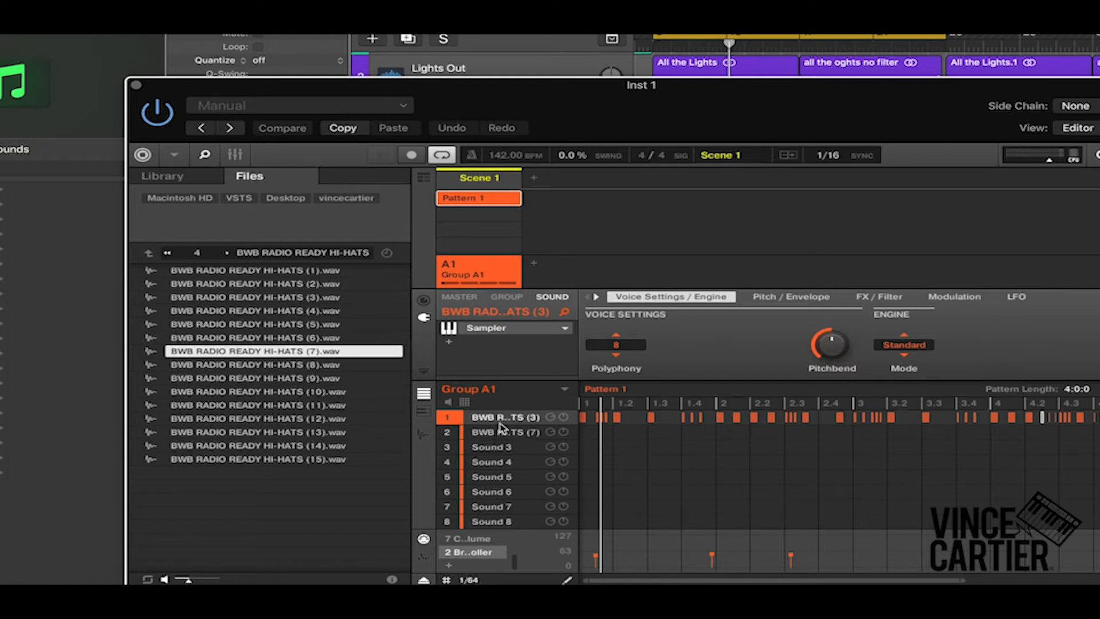
Show the hi-hat (3) velocities and draw rising velocity ramps across the roll at beat 4.3 and the roll ending bar 4
left_click_drag(961, 580, 713, 580)
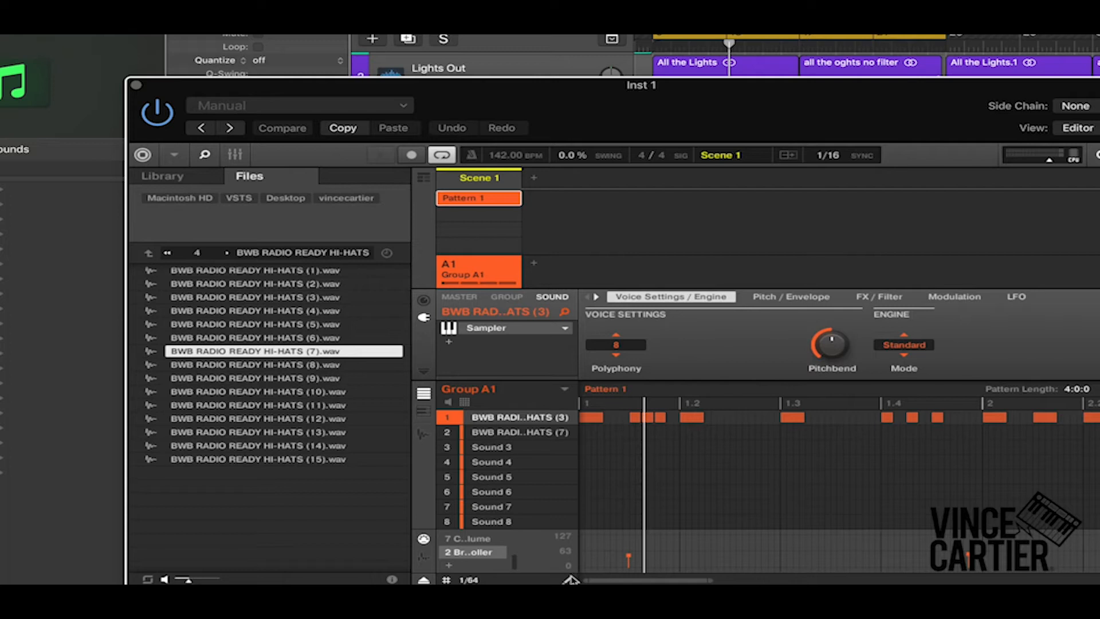
left_click(470, 541)
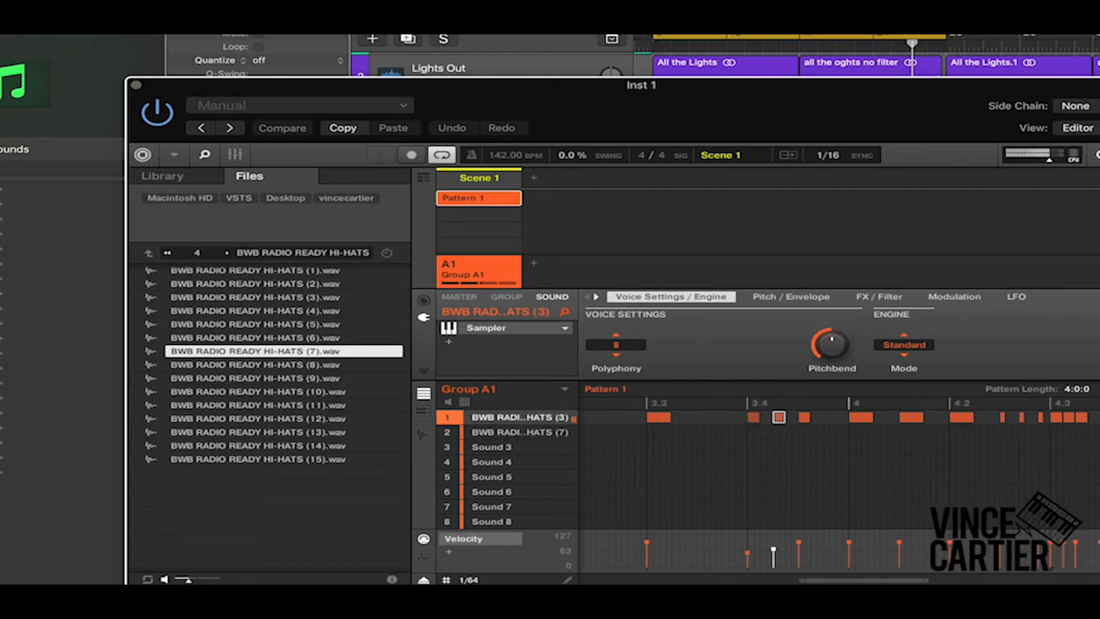
left_click_drag(827, 580, 893, 580)
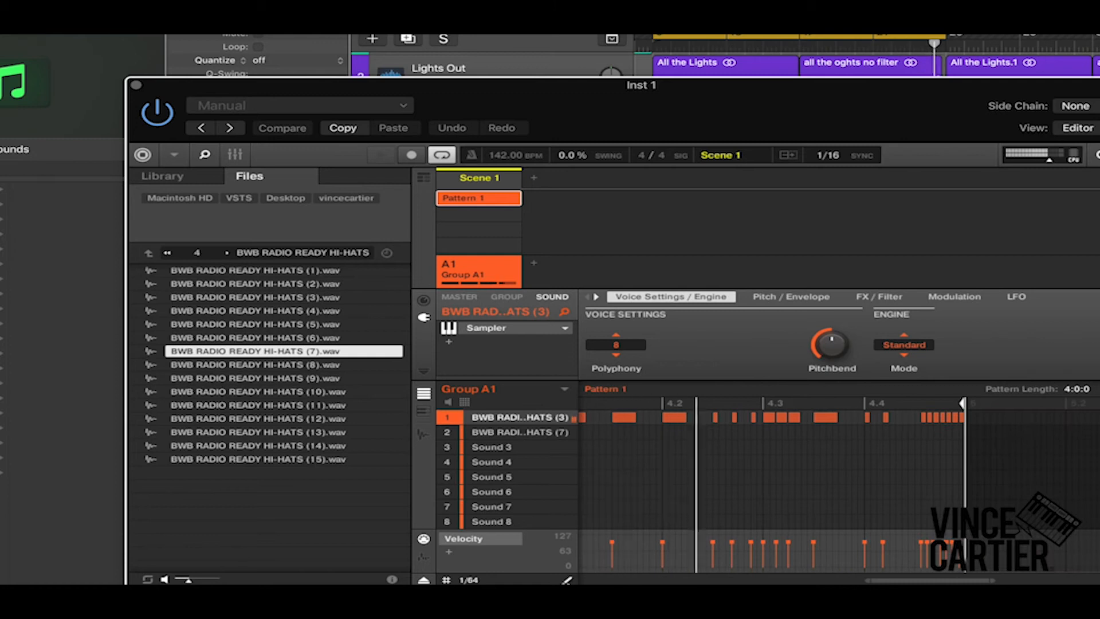
left_click_drag(925, 565, 966, 533)
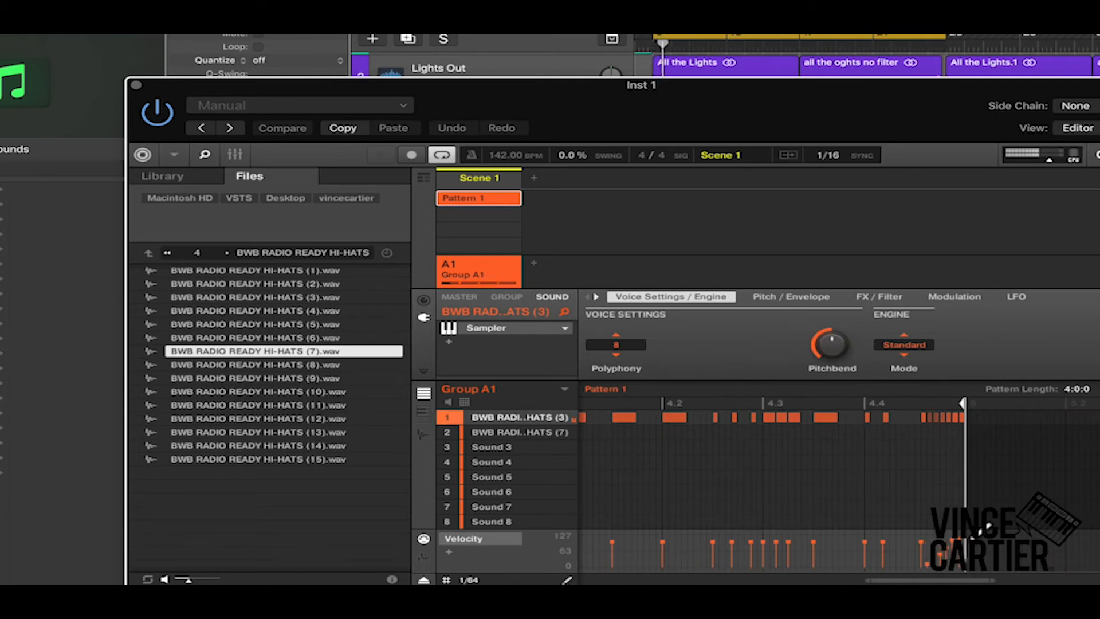
left_click_drag(762, 557, 808, 543)
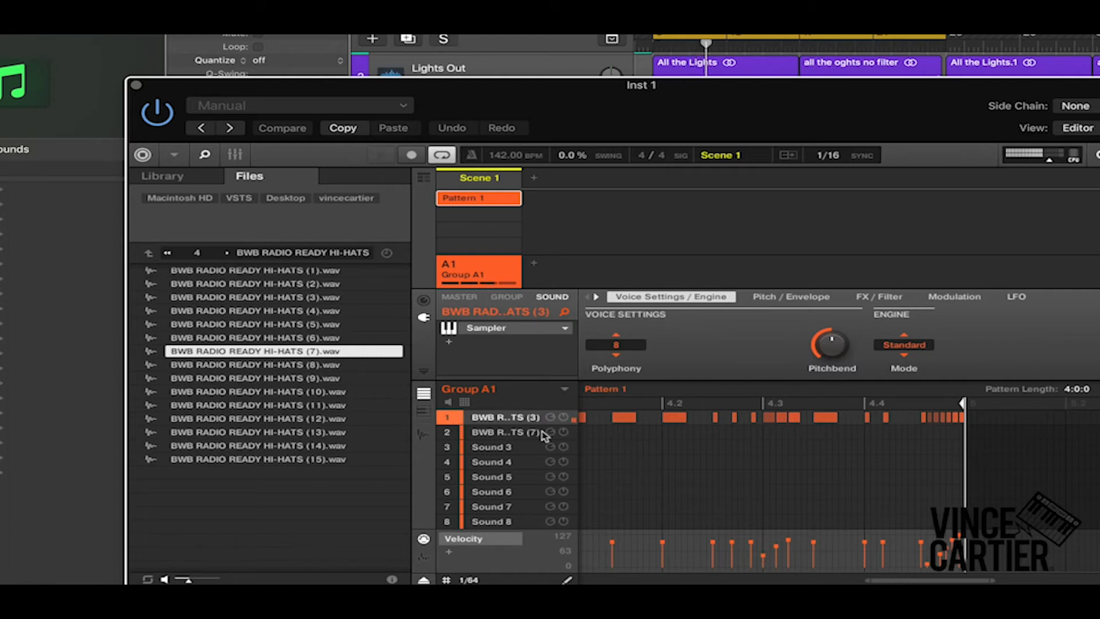
left_click(511, 433)
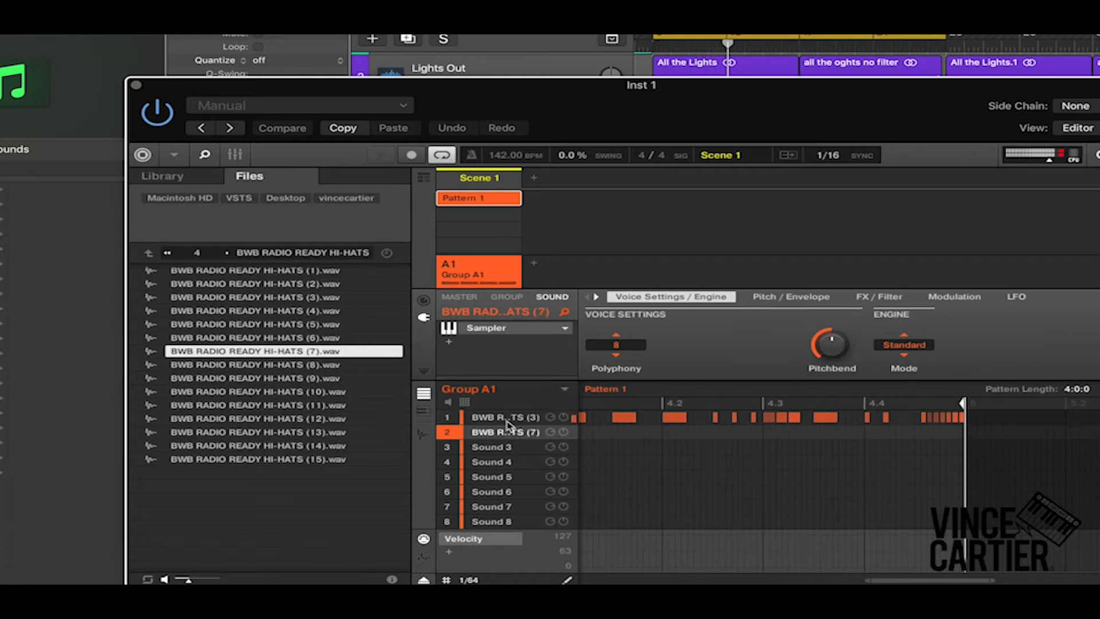
left_click(507, 419)
mouse_move(919, 569)
left_mouse_down()
mouse_move(967, 558)
mouse_move(956, 559)
left_mouse_up()
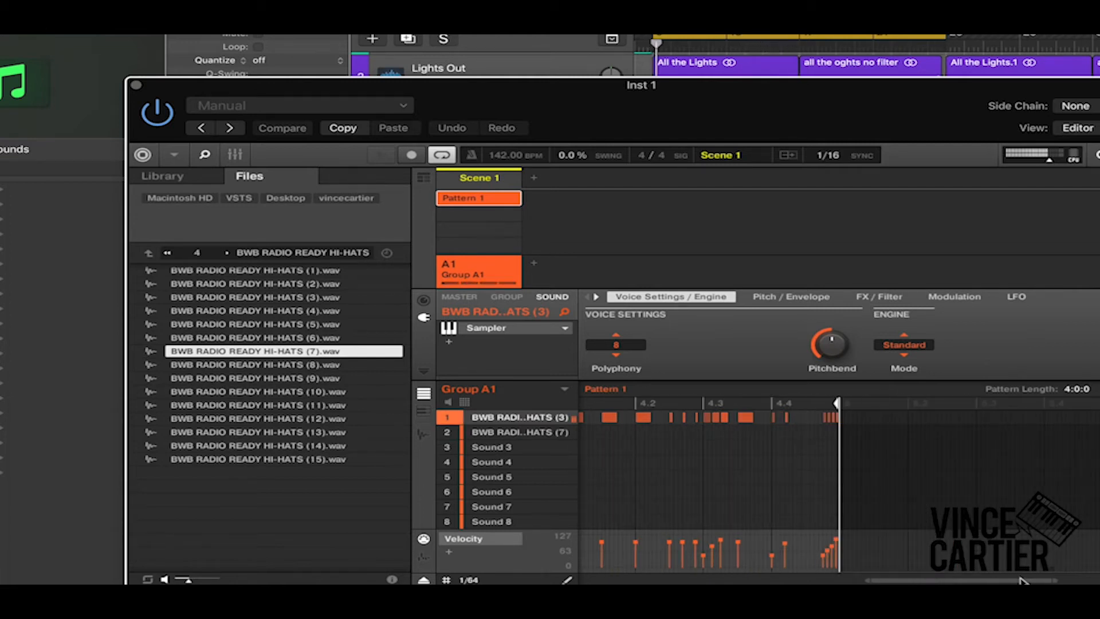
Set the pattern length to 2:0:0, select the hi-hat (7) sound and set the step grid to 1/16
left_click_drag(1023, 580, 934, 580)
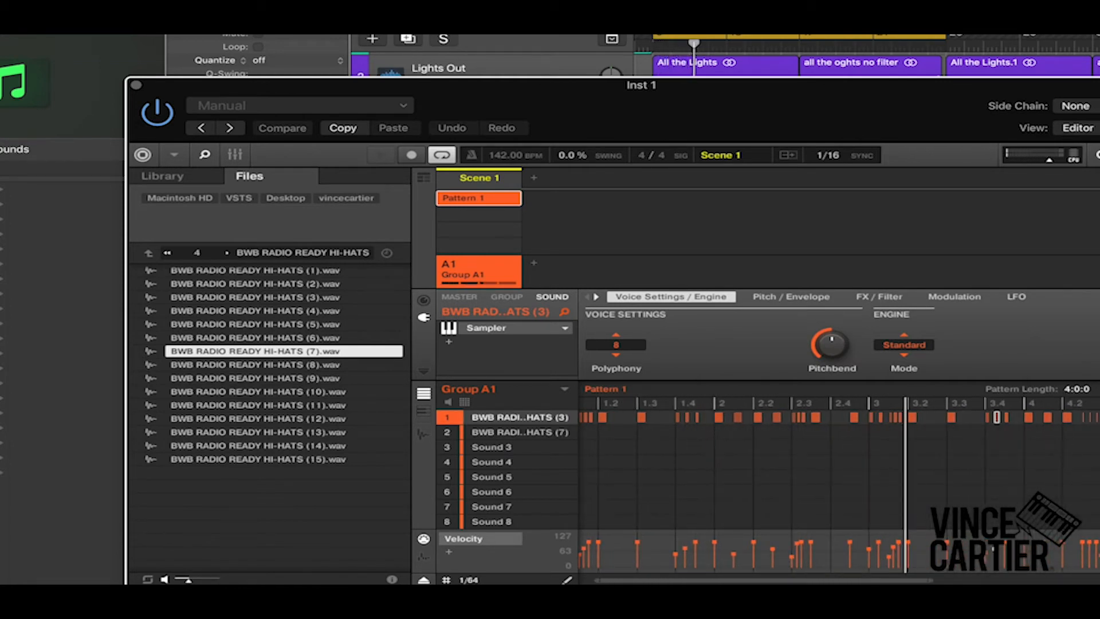
left_click_drag(1067, 389, 1068, 410)
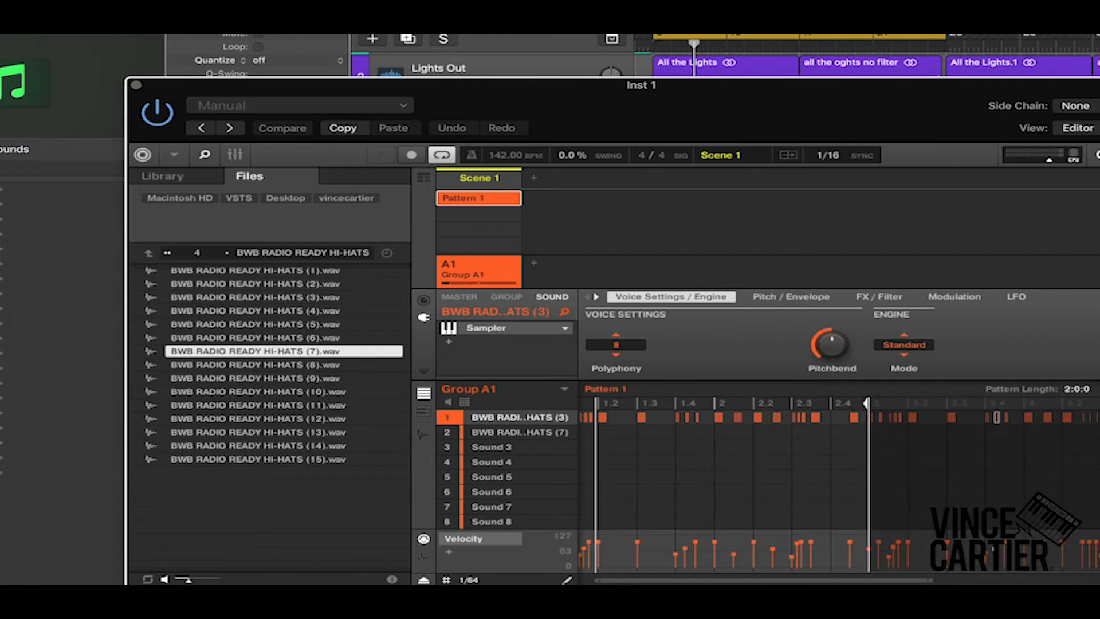
left_click(498, 432)
left_click_drag(932, 579, 690, 580)
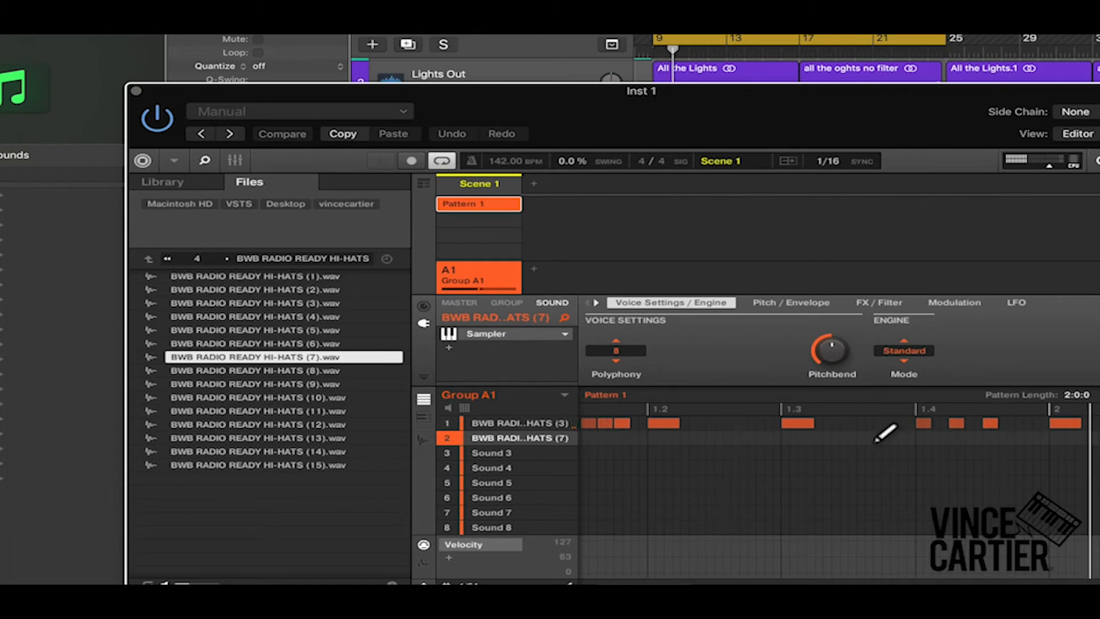
left_click(481, 584)
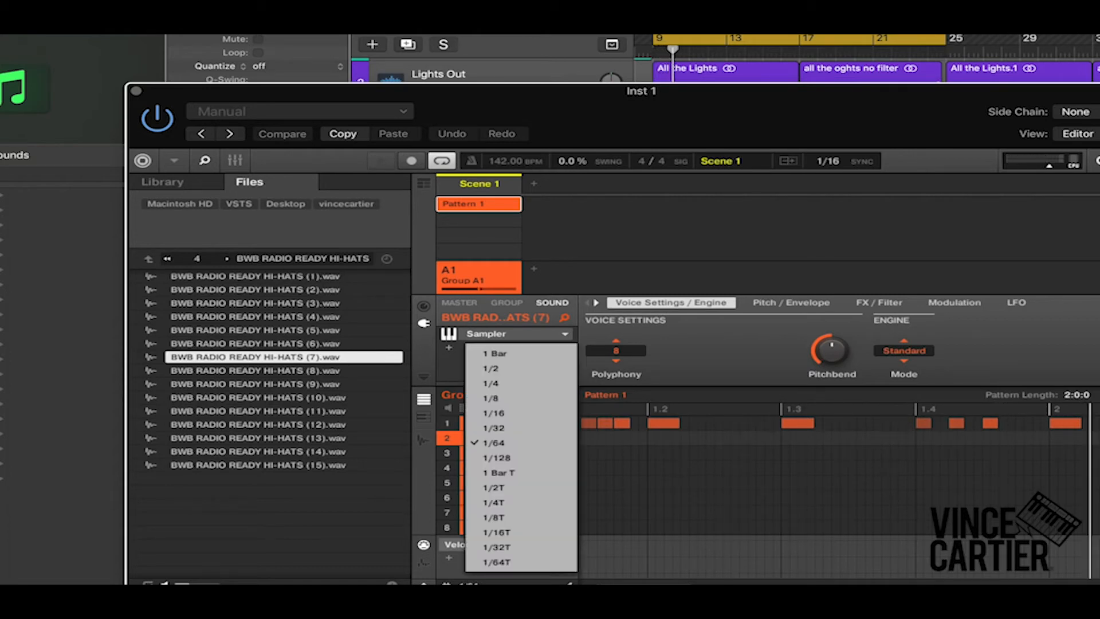
left_click(528, 413)
Place hi-hat (7) hits midway between beats 1.3 and 1.4, on beat 1.4, and midway between beats 1.4 and 2
left_click(834, 439)
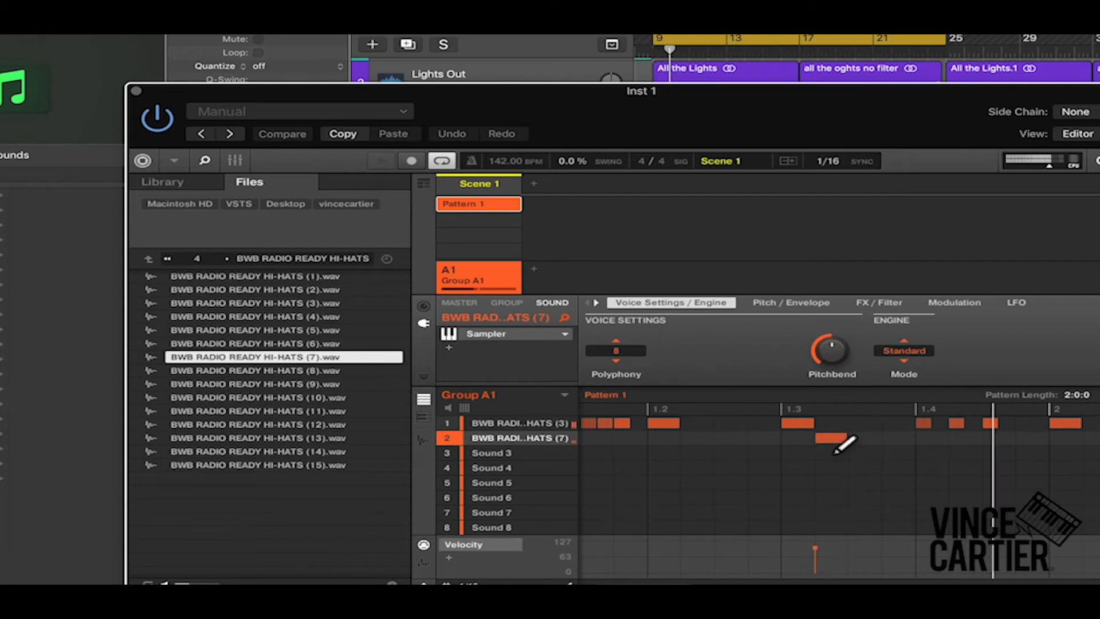
right_click(837, 440)
left_click(861, 440)
left_click(907, 439)
left_click(943, 439)
right_click(899, 440)
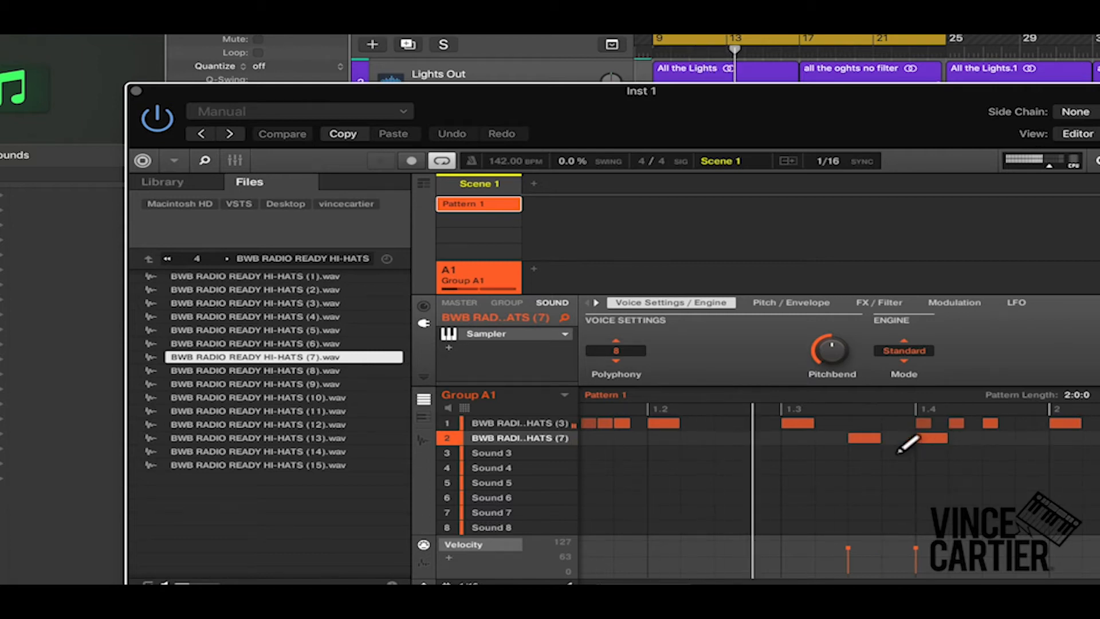
left_click(997, 439)
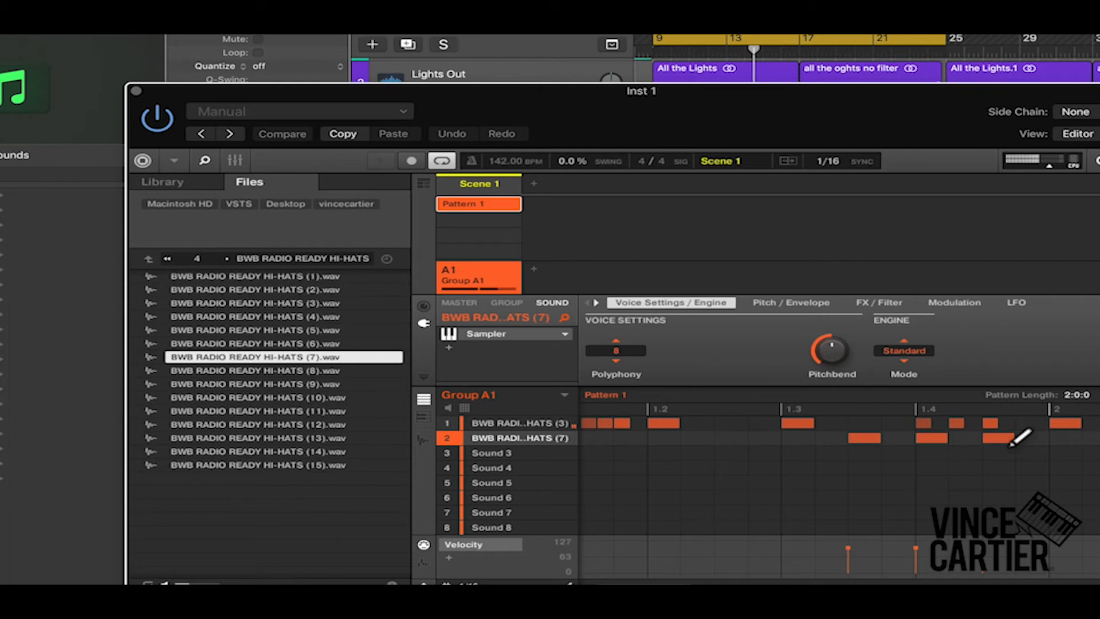
Audition hi-hat (9), and load BWB RADIO READY HI-HATS (8).wav into the second sound slot
left_click(292, 384)
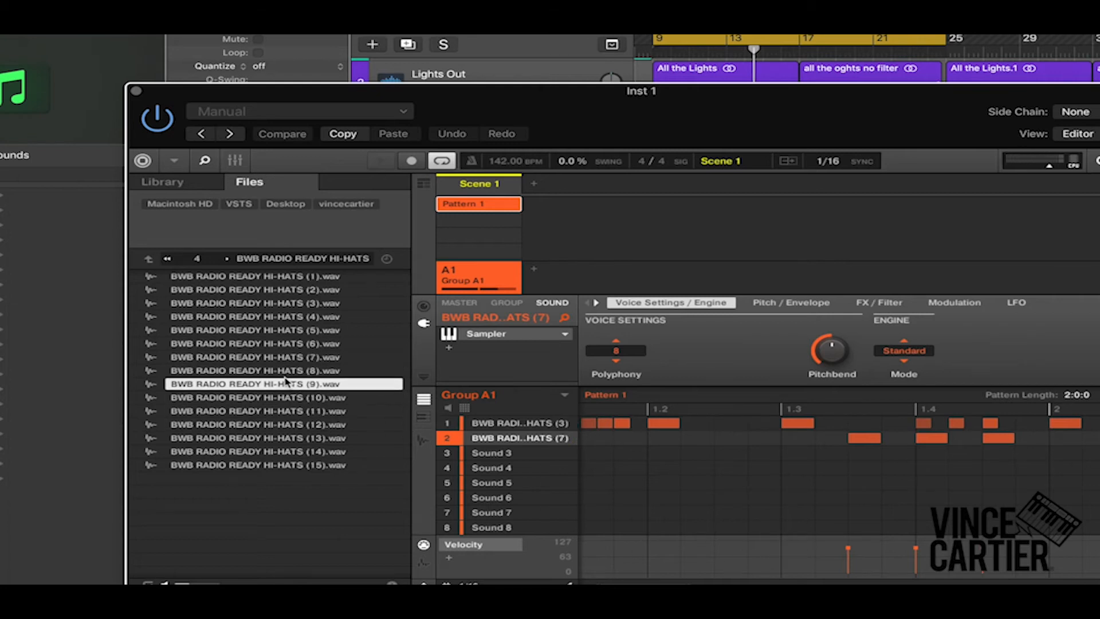
left_click(280, 372)
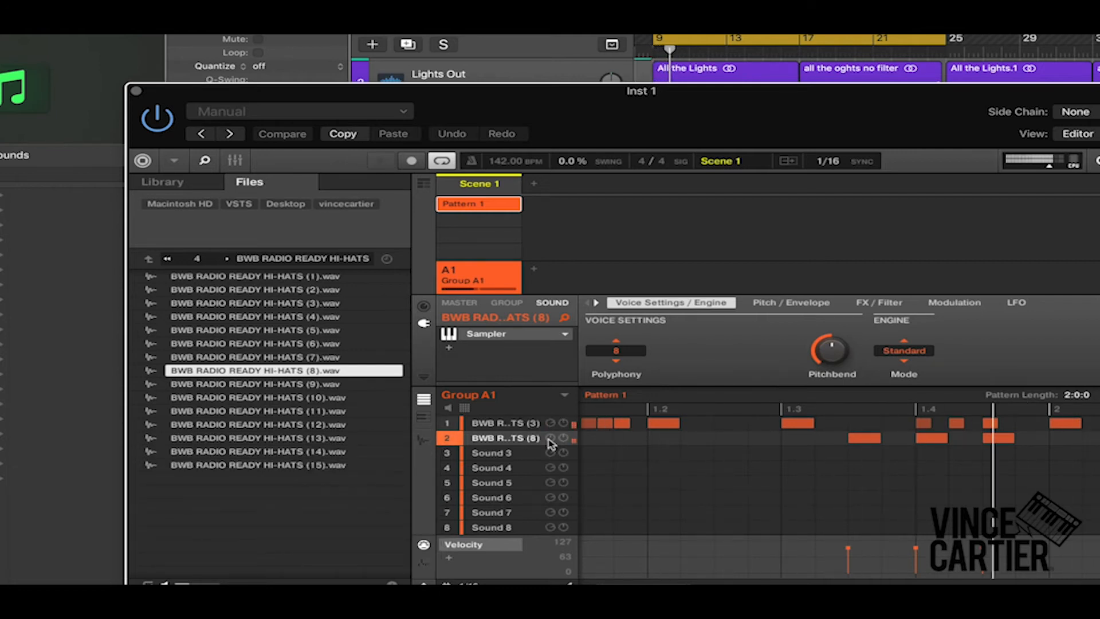
Add hi-hat (8) hits on beat 2.3, midway to beat 2.4, and on the first three 1/16 steps of beat 2.4
left_click_drag(690, 585, 717, 586)
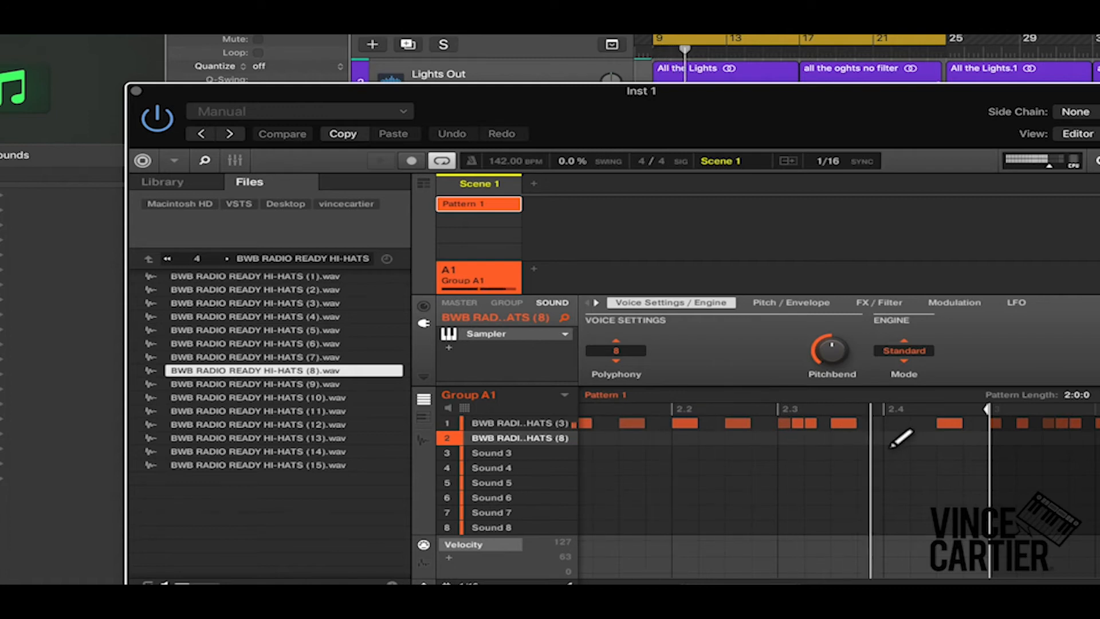
left_click(793, 439)
left_click(840, 438)
left_click(895, 439)
left_click(970, 440)
left_click(974, 439)
left_click(934, 440)
left_click(952, 440)
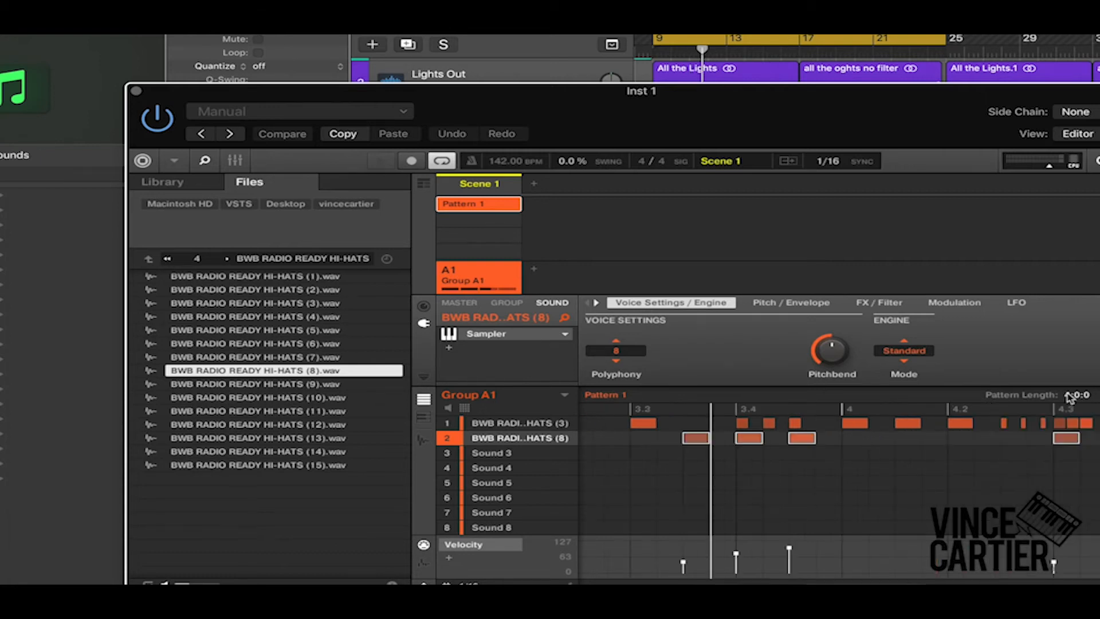
Deselect the copied hi-hat (8) hits and delete the four from beat 4.3 onward, keeping only the last one in bar 4
key("space")
left_click_drag(936, 581, 1022, 581)
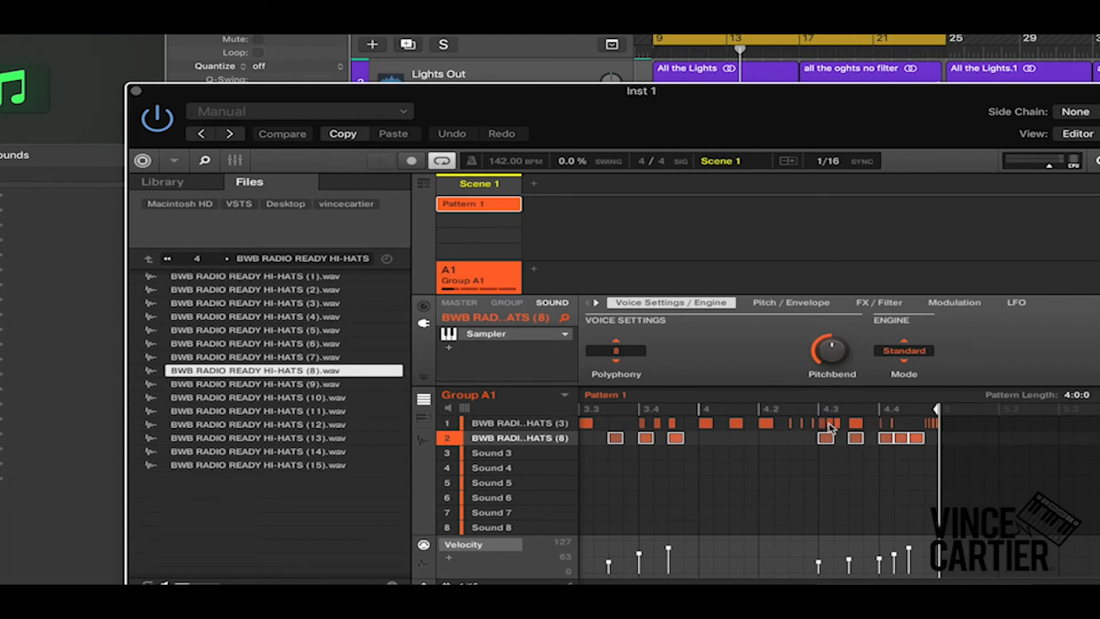
left_click(829, 453)
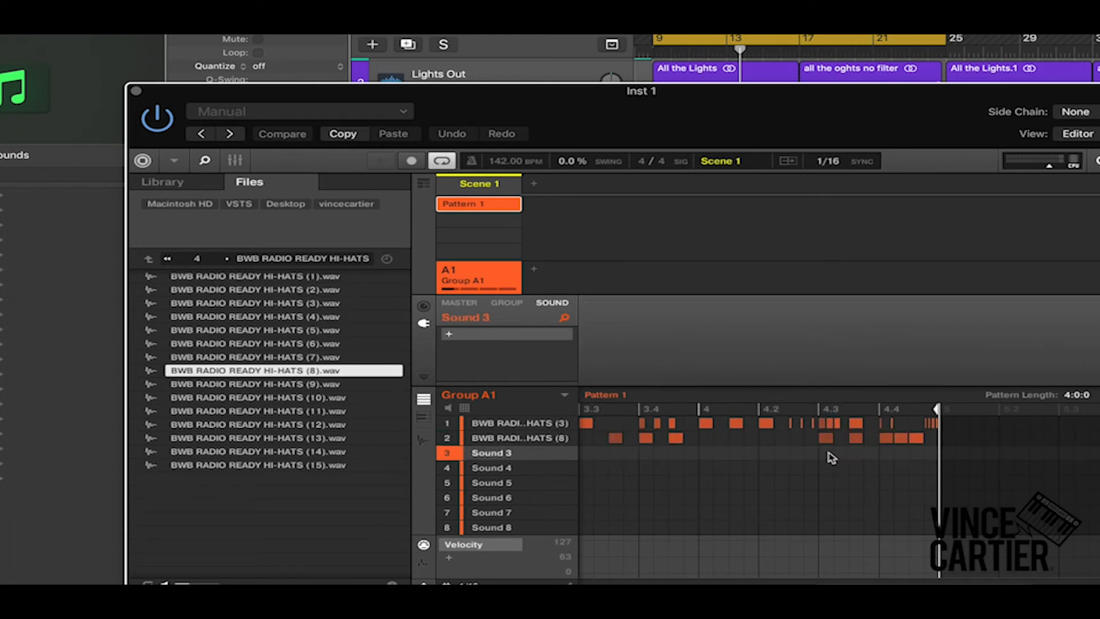
left_click(511, 440)
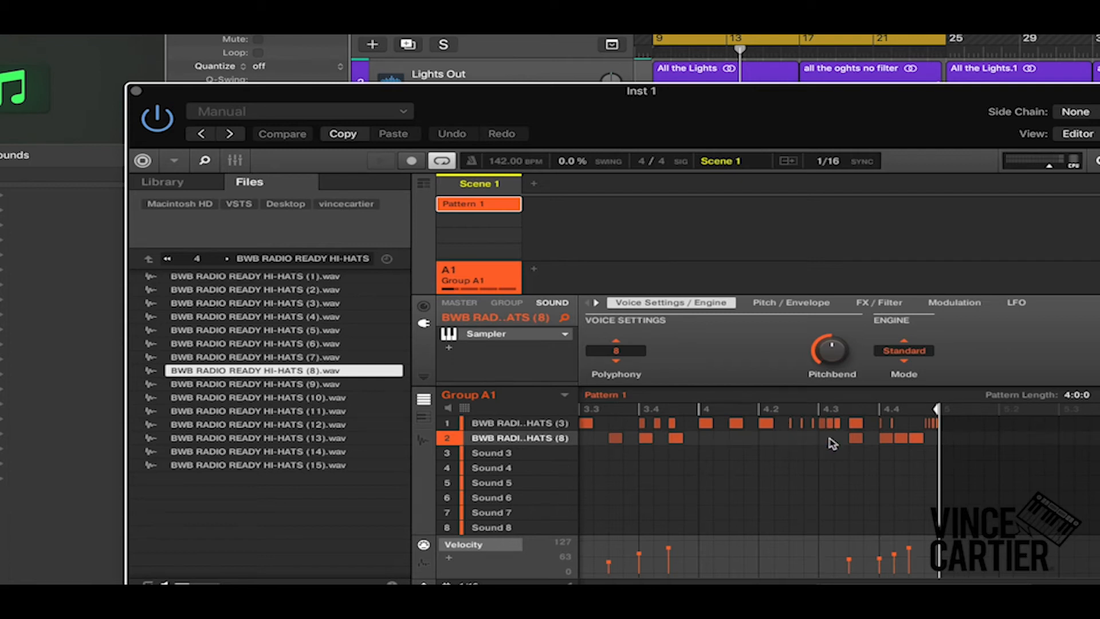
left_click(856, 439)
double_click(899, 438)
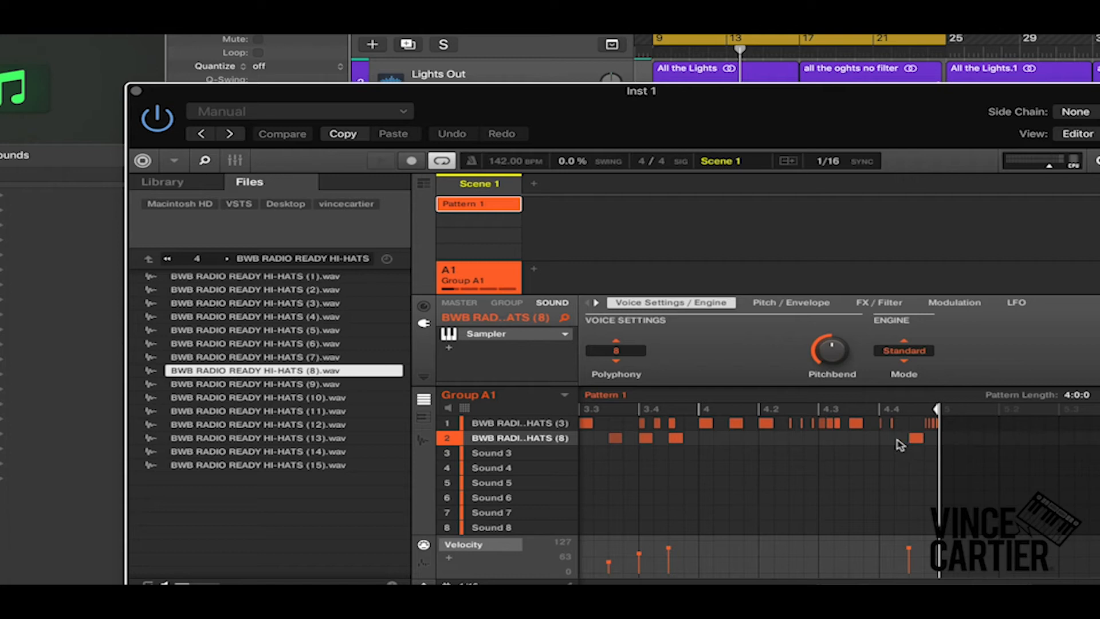
Set the step grid to 1/64 and replace the last hi-hat (8) hit of bar 4 with a roll of four short hits
left_click_drag(1031, 582, 962, 583)
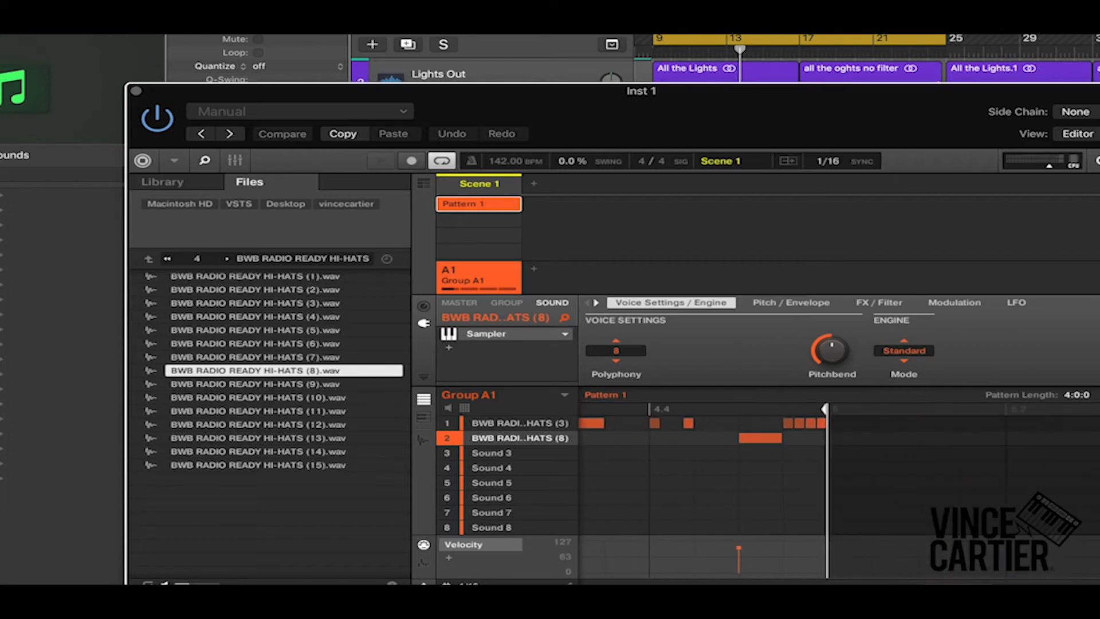
left_click(471, 583)
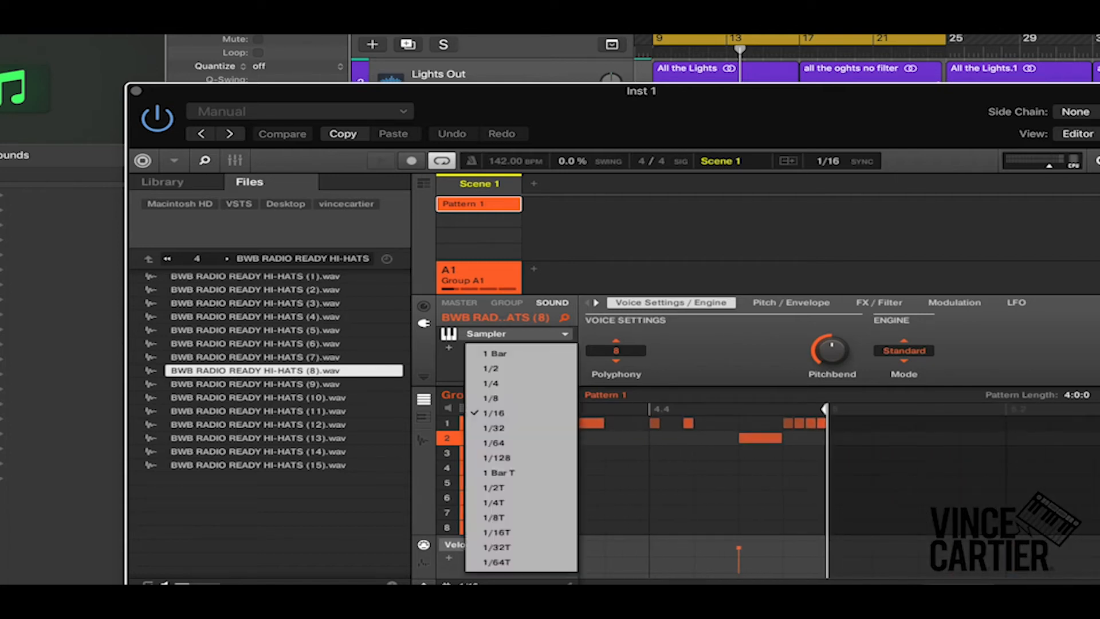
left_click(496, 442)
left_click_drag(787, 442, 753, 446)
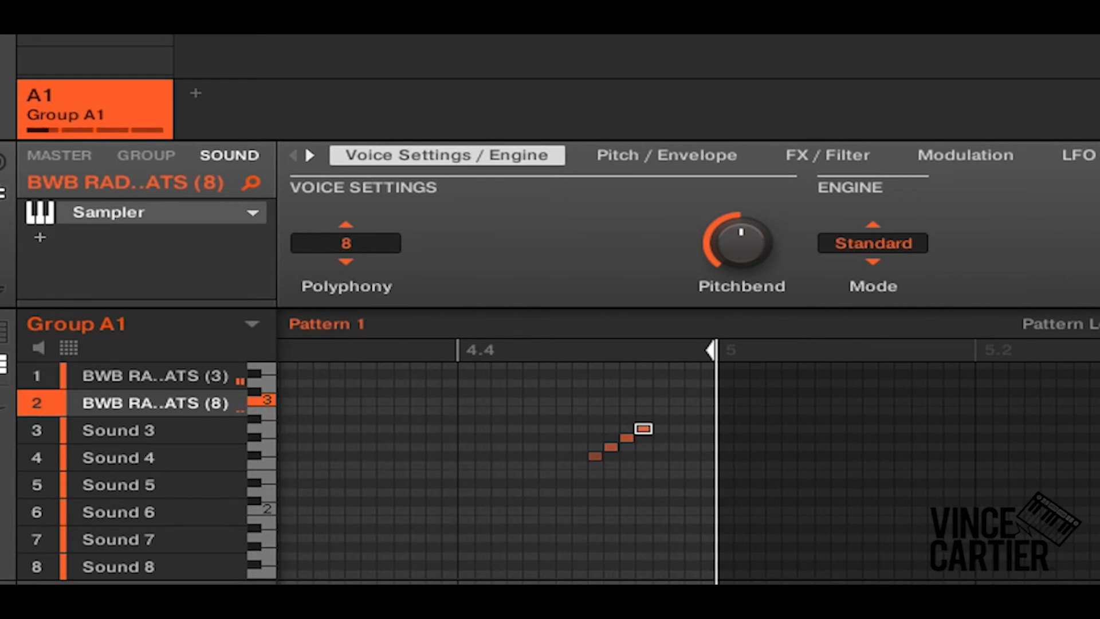
Delete the last, highest note of the rising hi-hat (8) roll near the end of bar 4
left_click(643, 428)
scroll(687, 472, "down", 3)
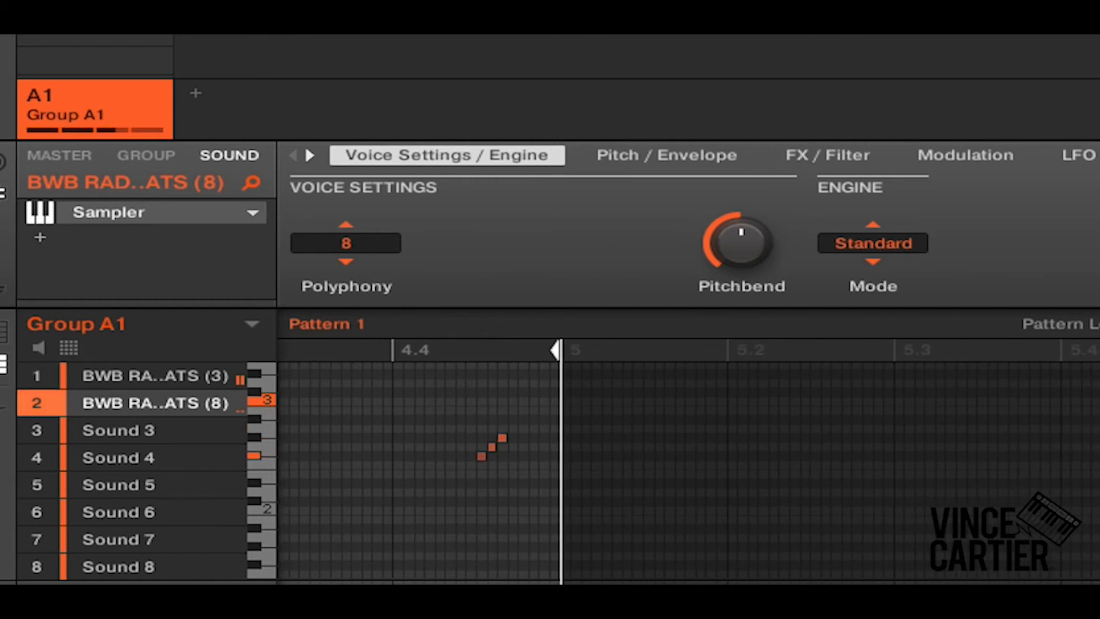
scroll(687, 472, "left", 3)
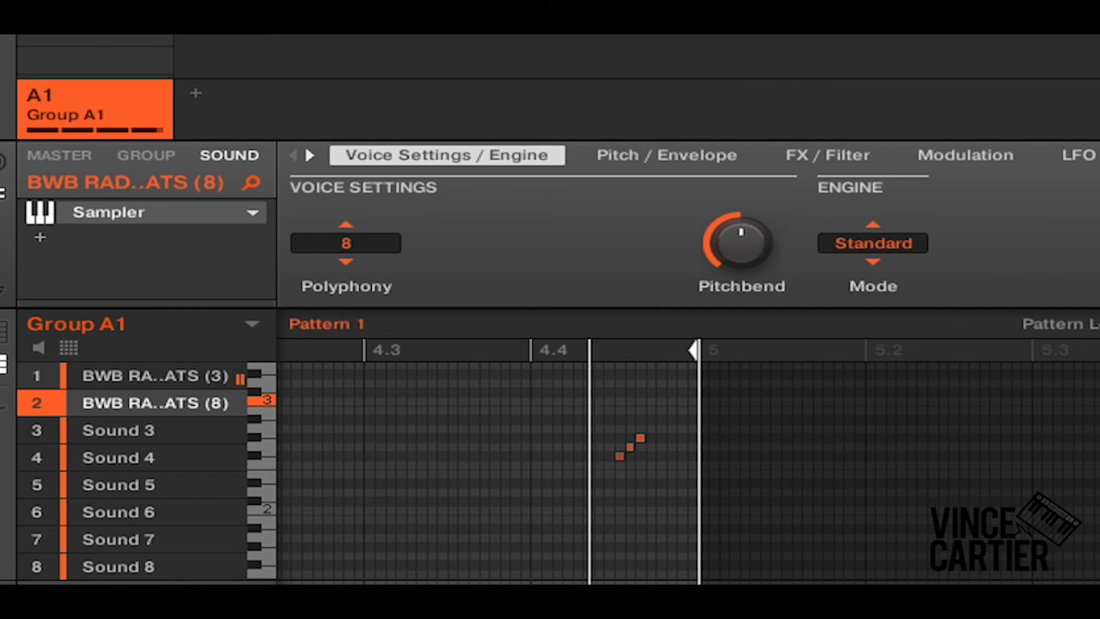
scroll(687, 472, "left", 5)
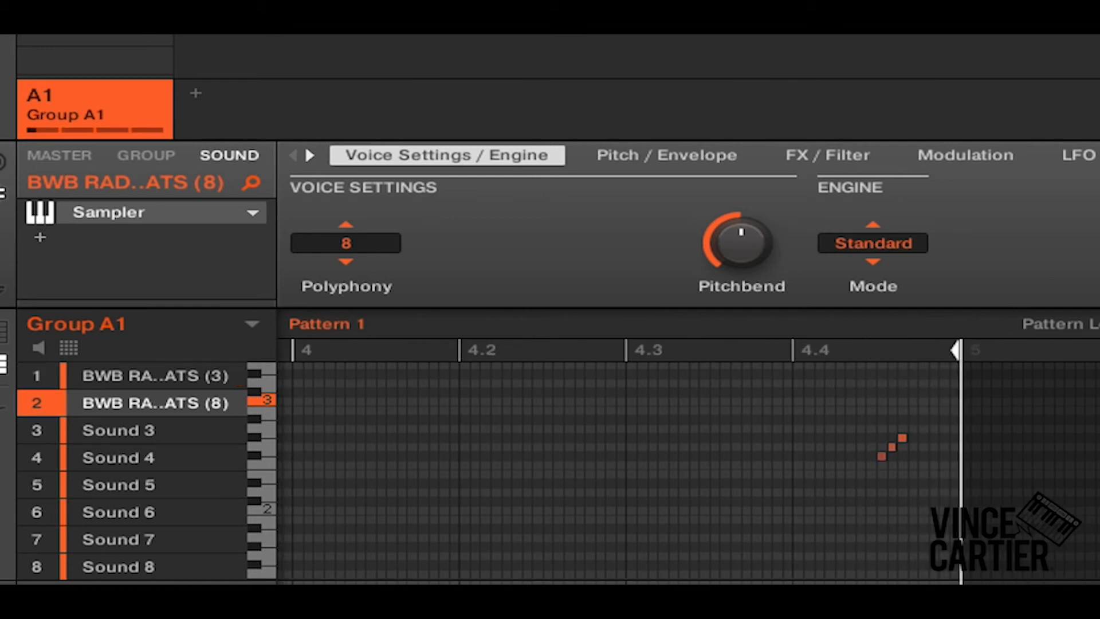
scroll(687, 471, "down", 5)
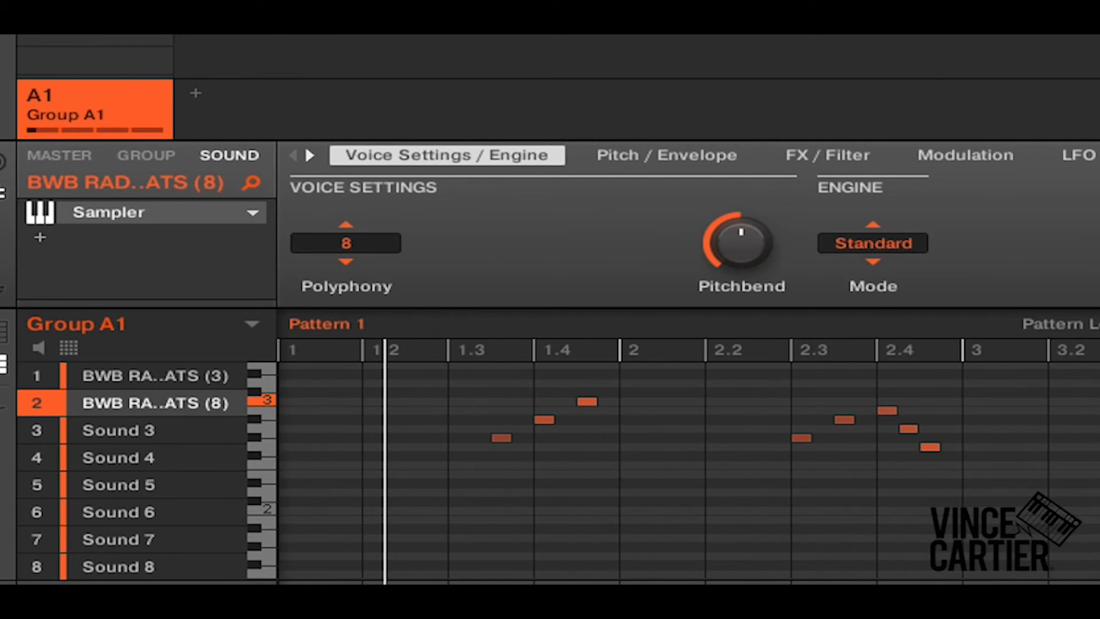
Place the hi-hat (3) pattern's audio from Maschine on a new Logic track at bar 9 and loop it to bar 17
left_click(44, 408)
left_click(110, 368)
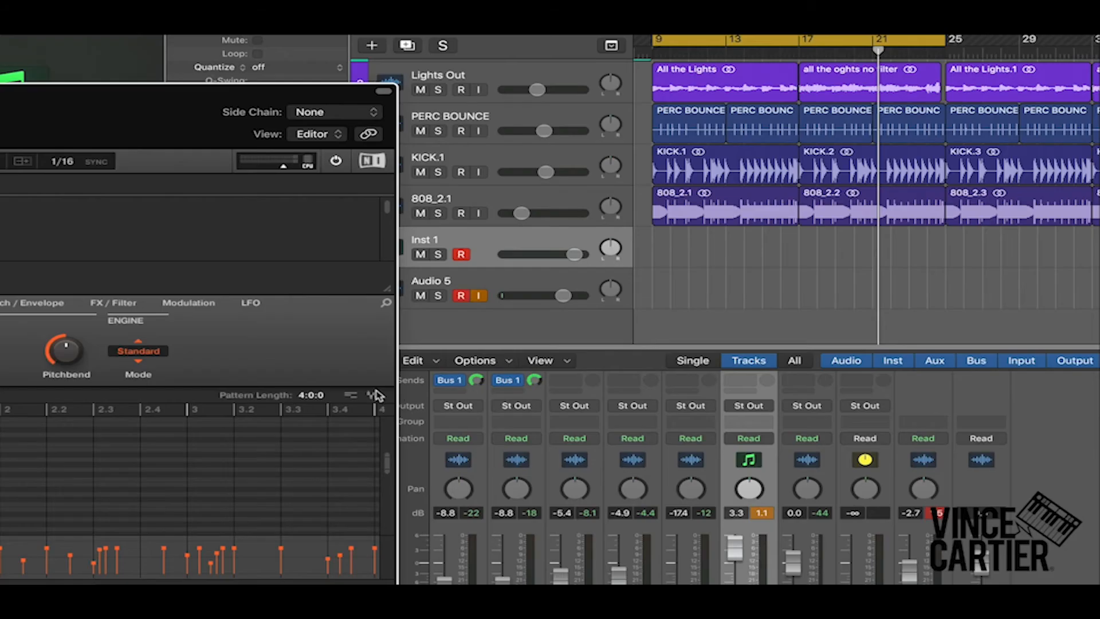
left_click_drag(376, 395, 667, 290)
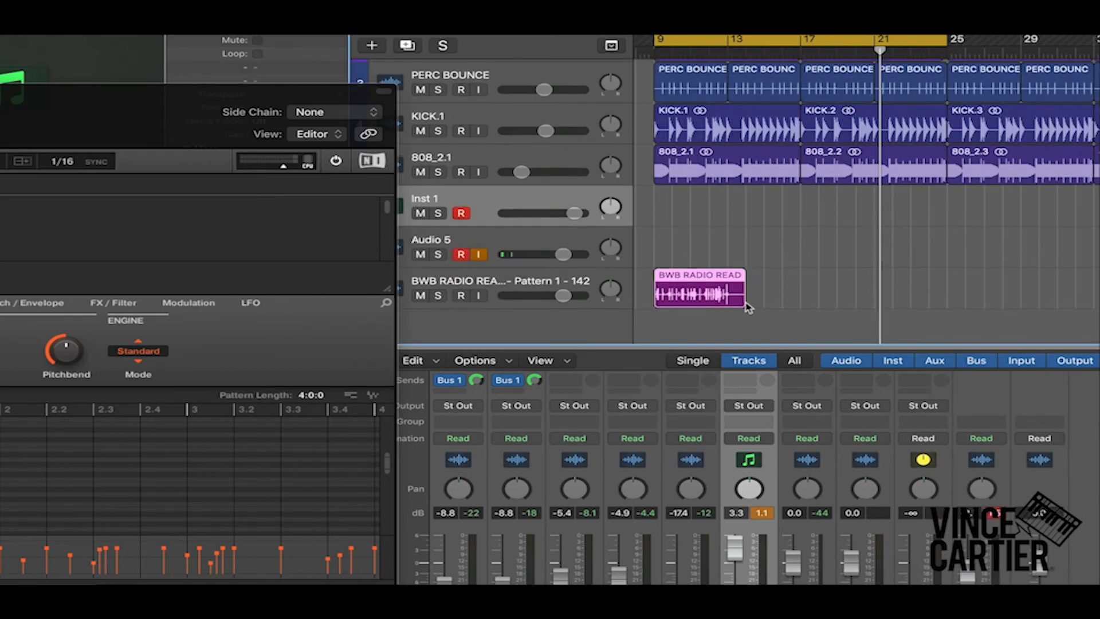
left_click_drag(745, 295, 800, 270)
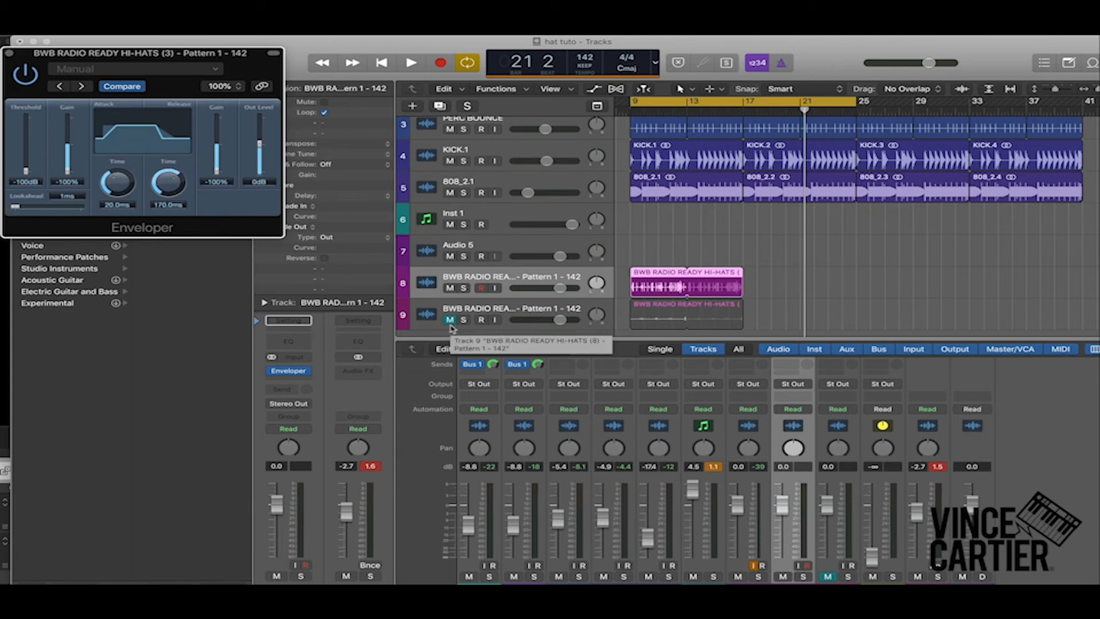
Play the beat, lower the hi-hat (3) track's volume to -2.1 dB, and switch its Enveloper back on
key("space")
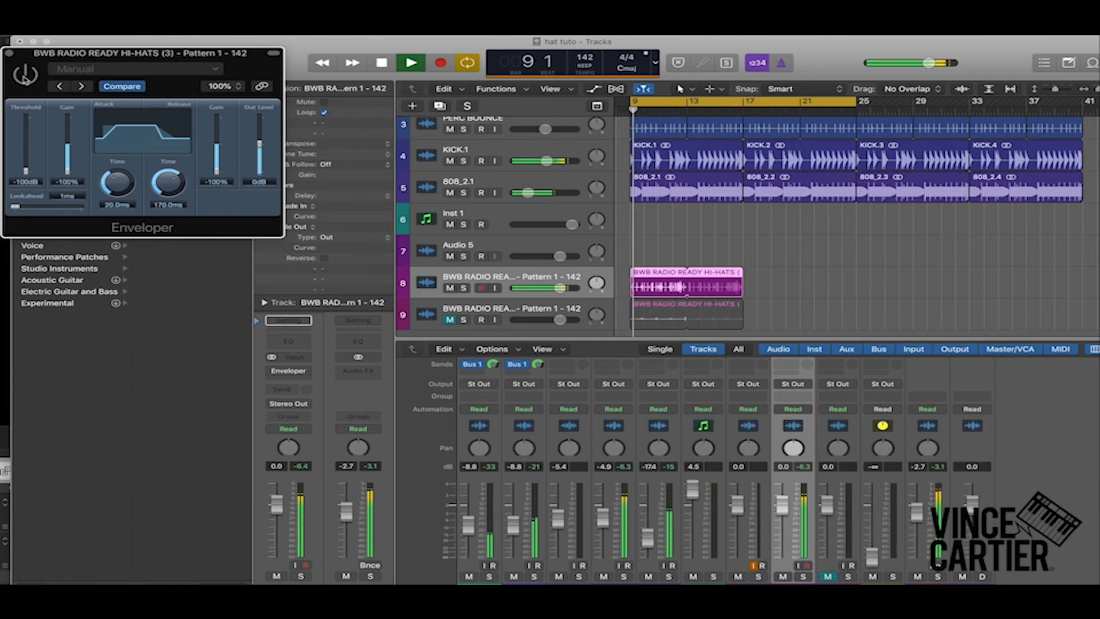
left_click_drag(570, 295, 564, 295)
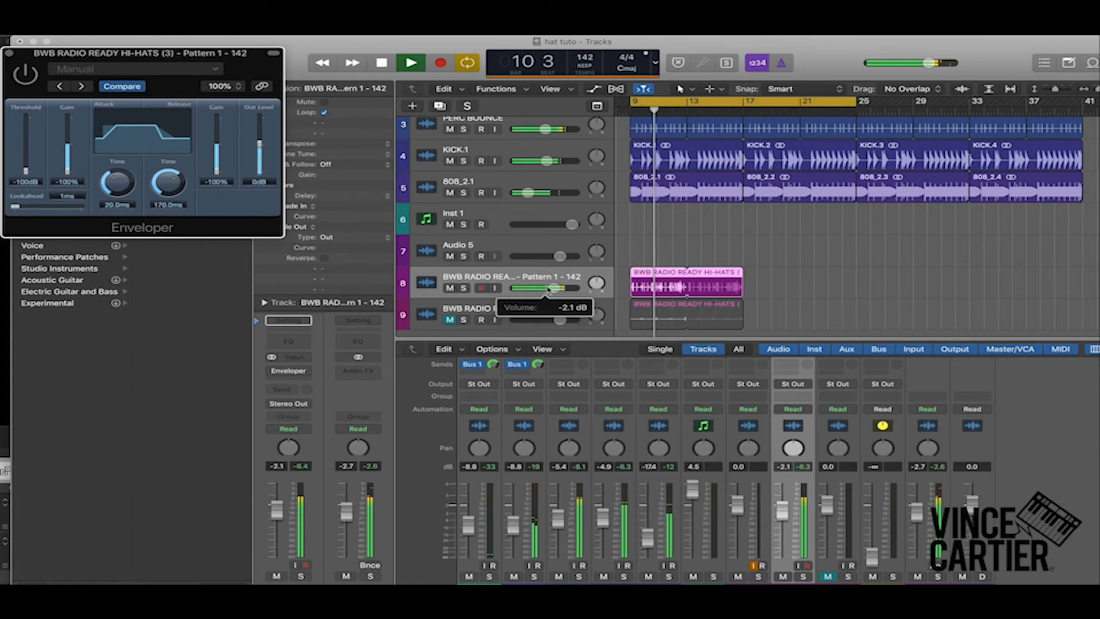
left_click(24, 75)
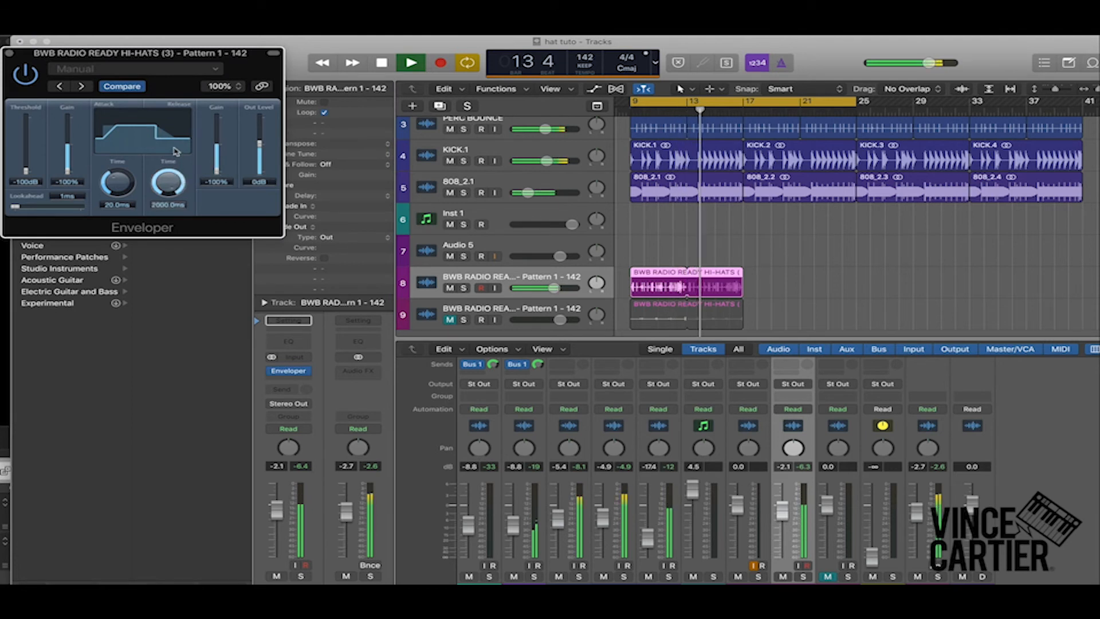
Set the Enveloper's release time to 2000 ms, release gain to -56% and output level to +3 dB, and audition it
left_click_drag(217, 172, 218, 160)
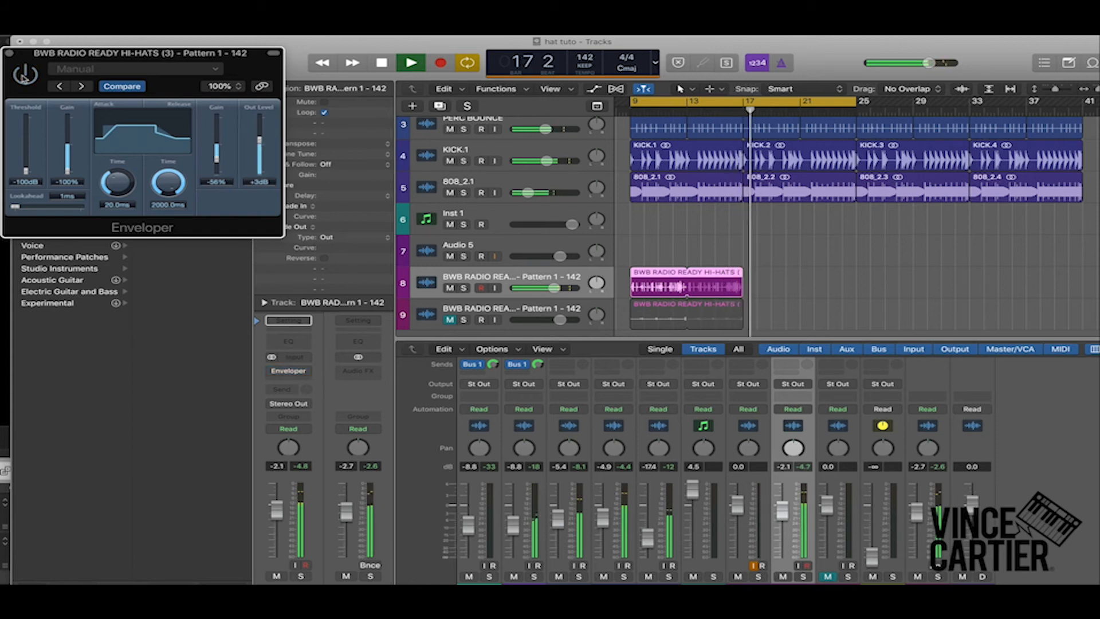
key("space")
key("space")
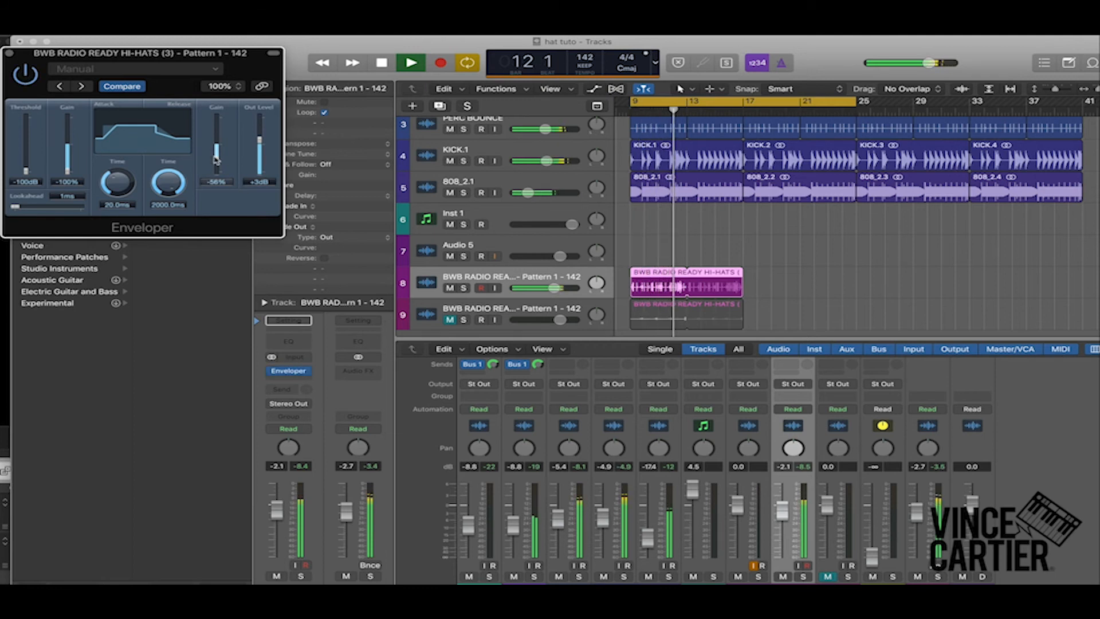
key("space")
Close the Enveloper and unmute the hi-hat (8) track
left_click(9, 53)
left_click(450, 319)
left_click(510, 308)
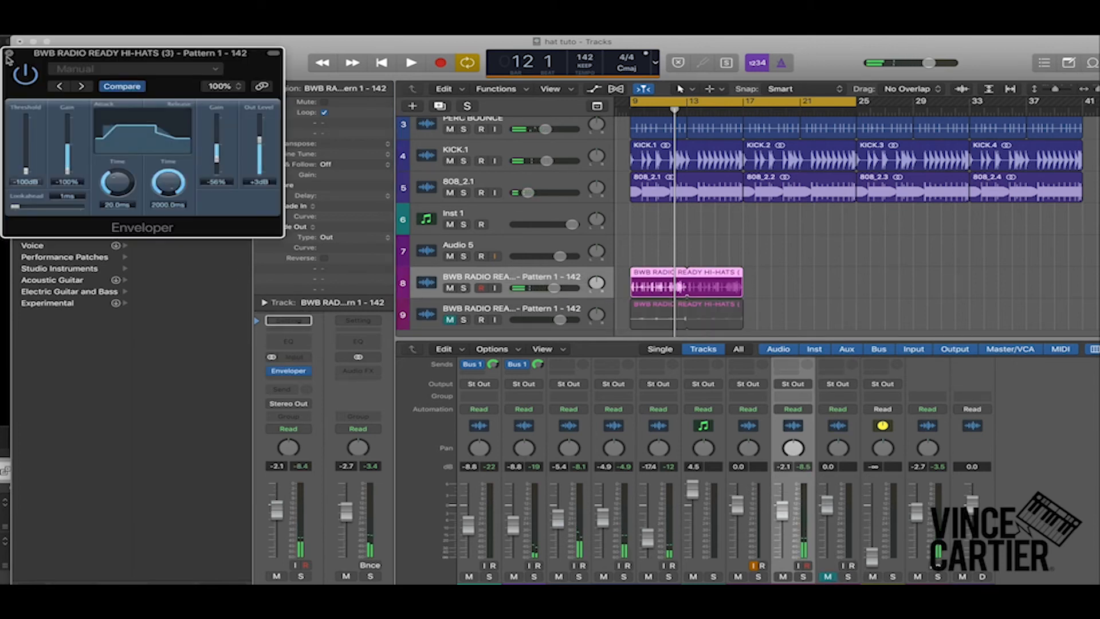
left_click(9, 54)
left_click(453, 327)
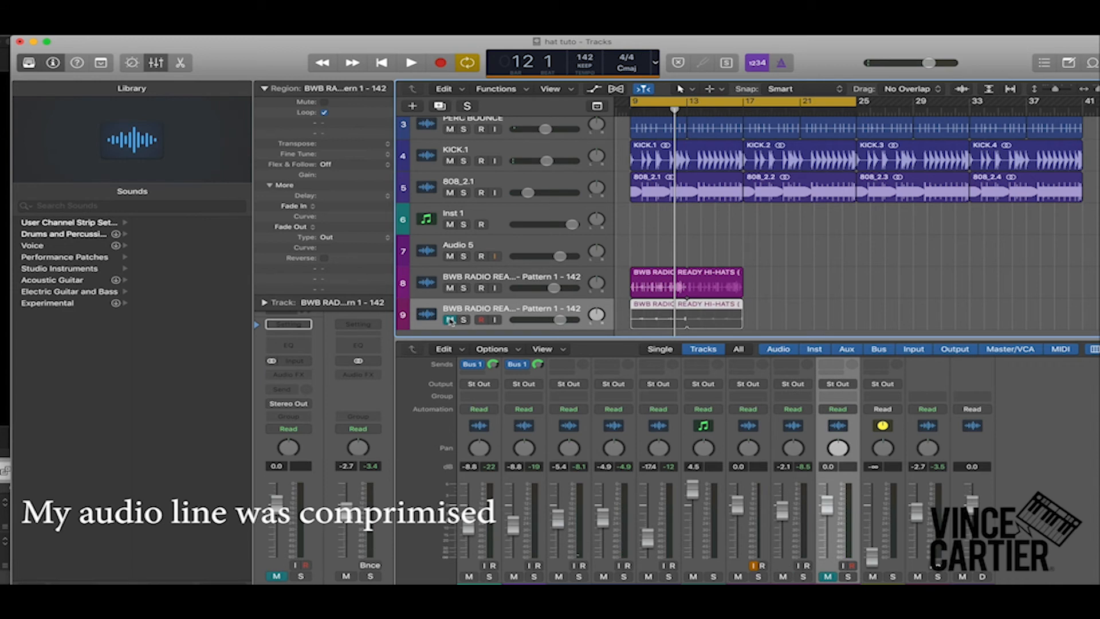
left_click(450, 320)
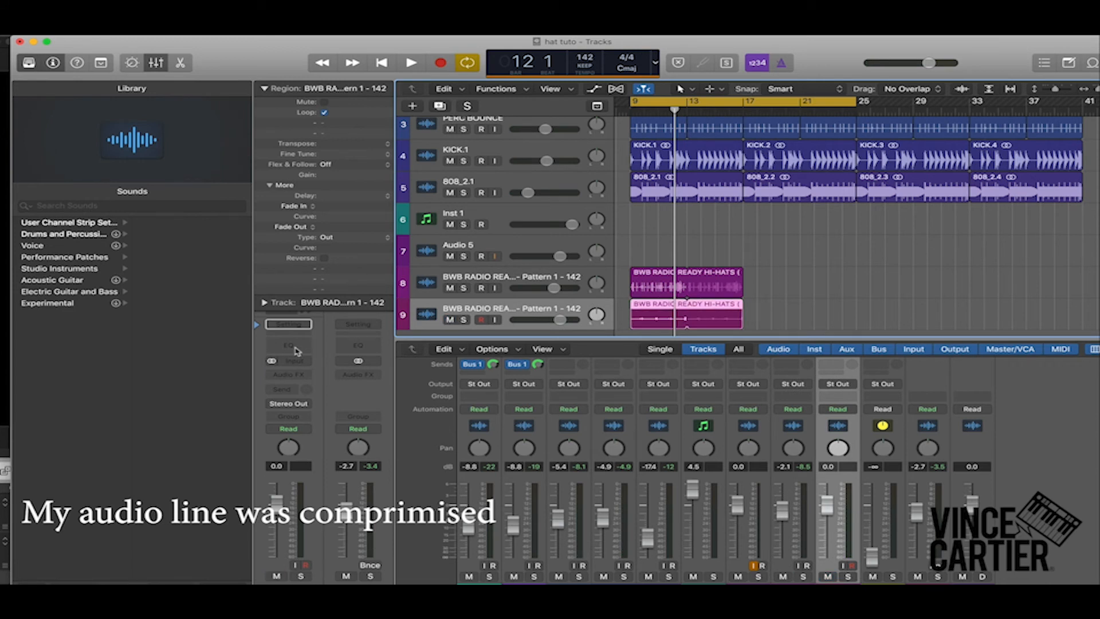
Add a Channel EQ to the hi-hat (3) track with a 1600 Hz low cut and a +1.0 dB boost at 9400 Hz
left_click(526, 280)
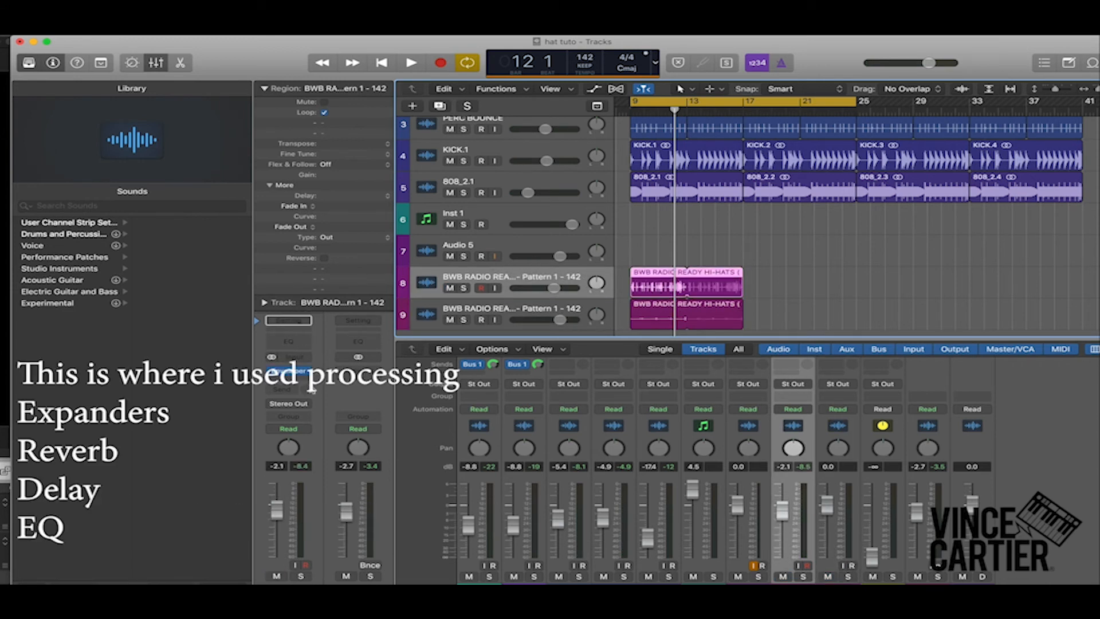
left_click(290, 345)
left_click(38, 106)
left_click_drag(56, 166, 331, 189)
left_click_drag(268, 166, 439, 162)
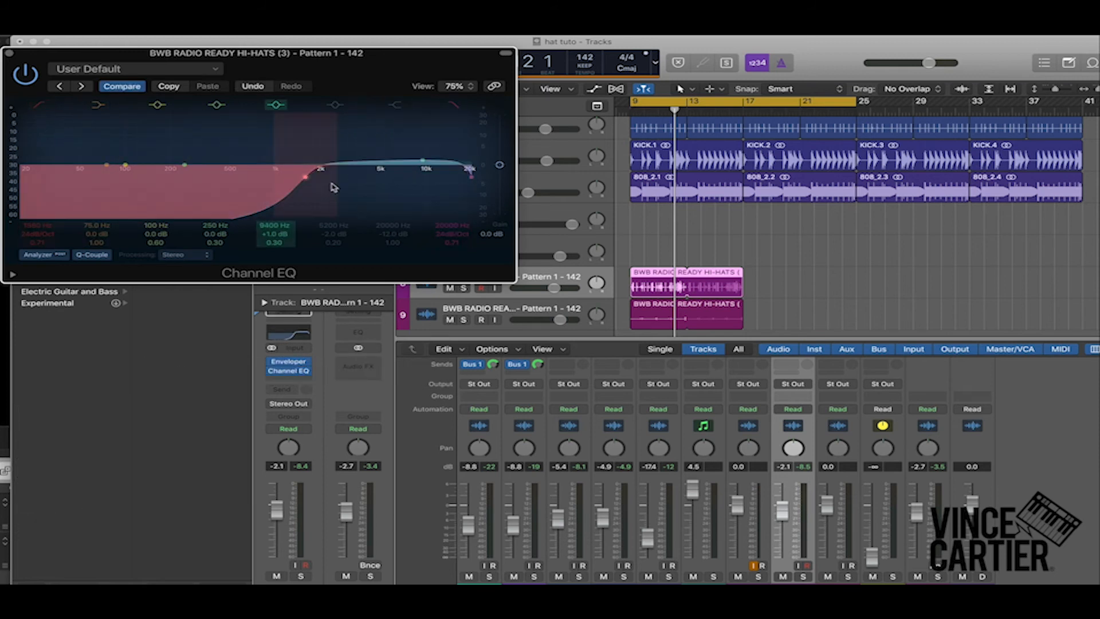
key("space")
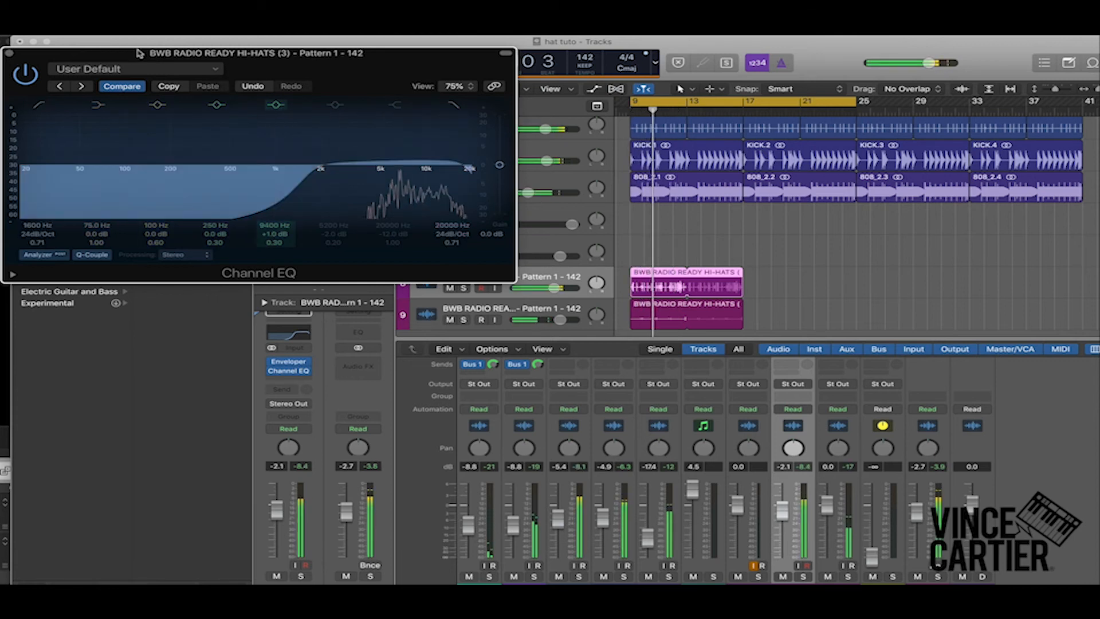
left_click(8, 53)
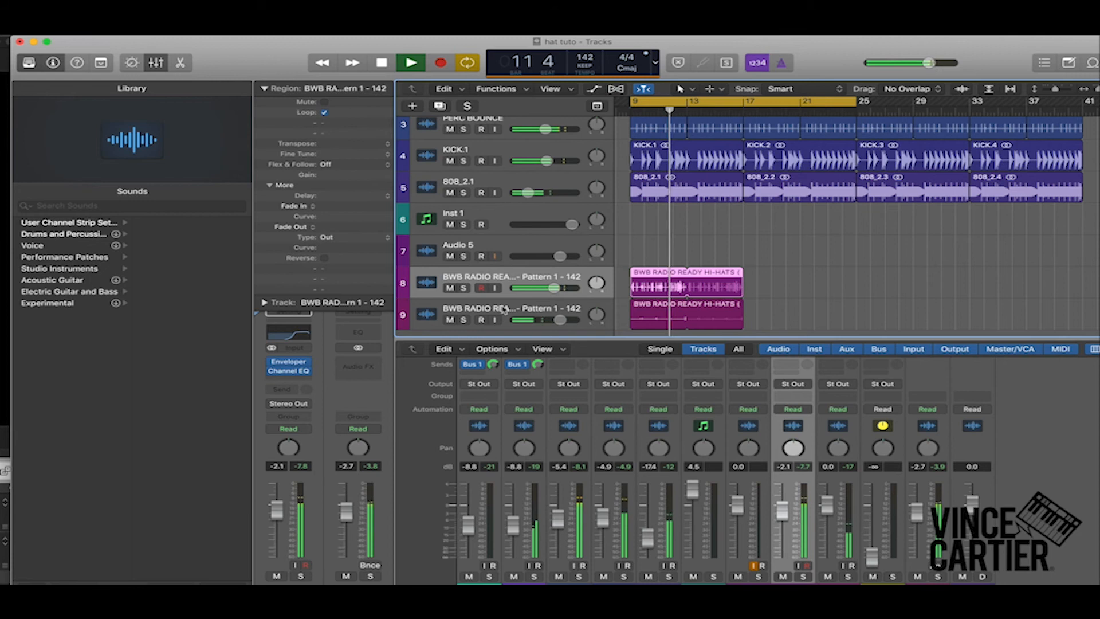
Insert a stereo Overdrive after the Channel EQ on the hi-hat (8) track
left_click(532, 315)
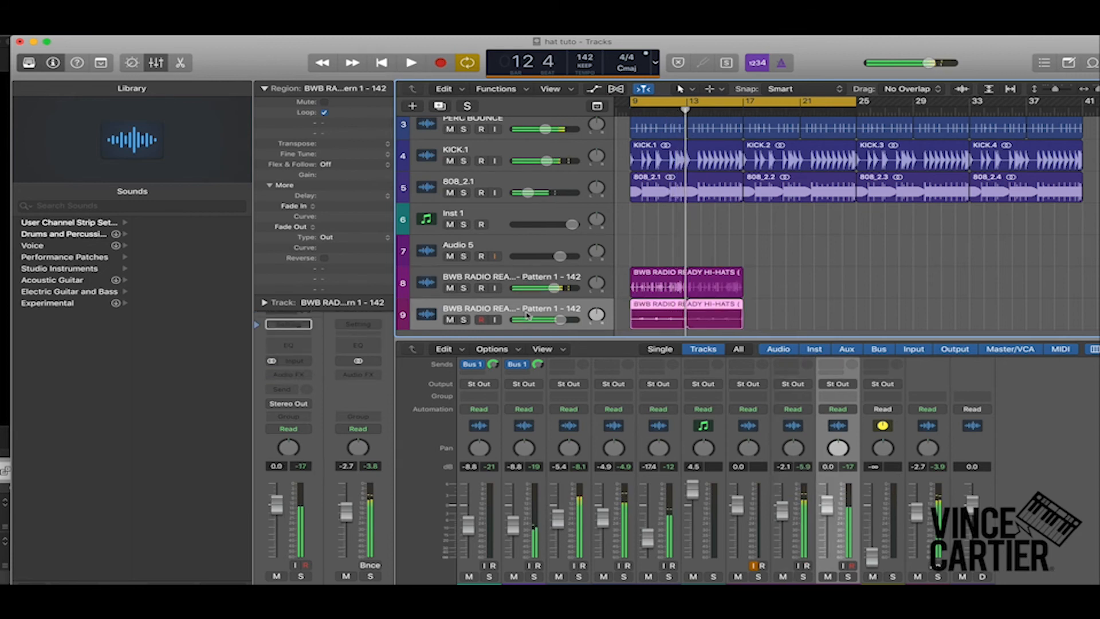
key("space")
left_click(289, 379)
mouse_move(309, 470)
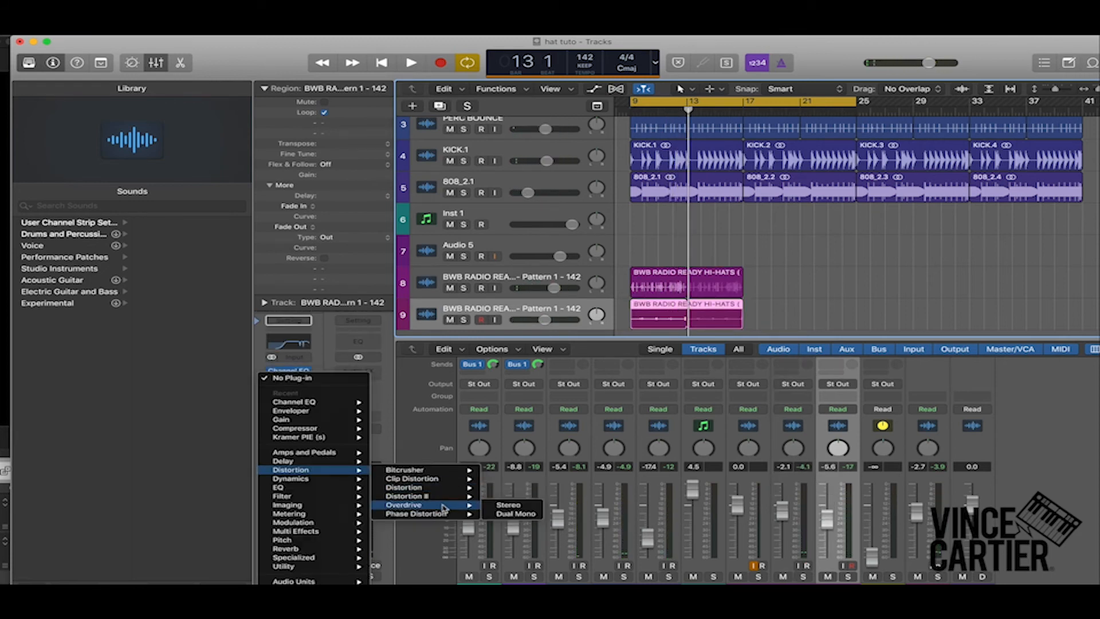
left_click(522, 506)
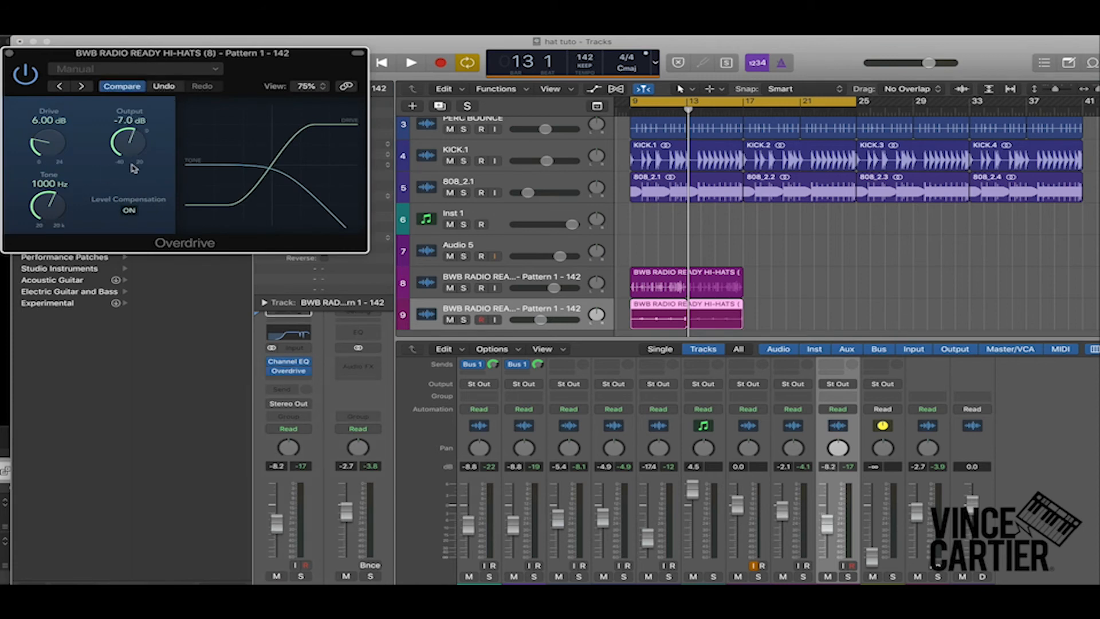
Set the Overdrive's drive to 10.25 dB, raise its tone and output, and bring the hi-hat (8) track's volume to -7.2 dB
key("space")
left_click_drag(61, 138, 61, 107)
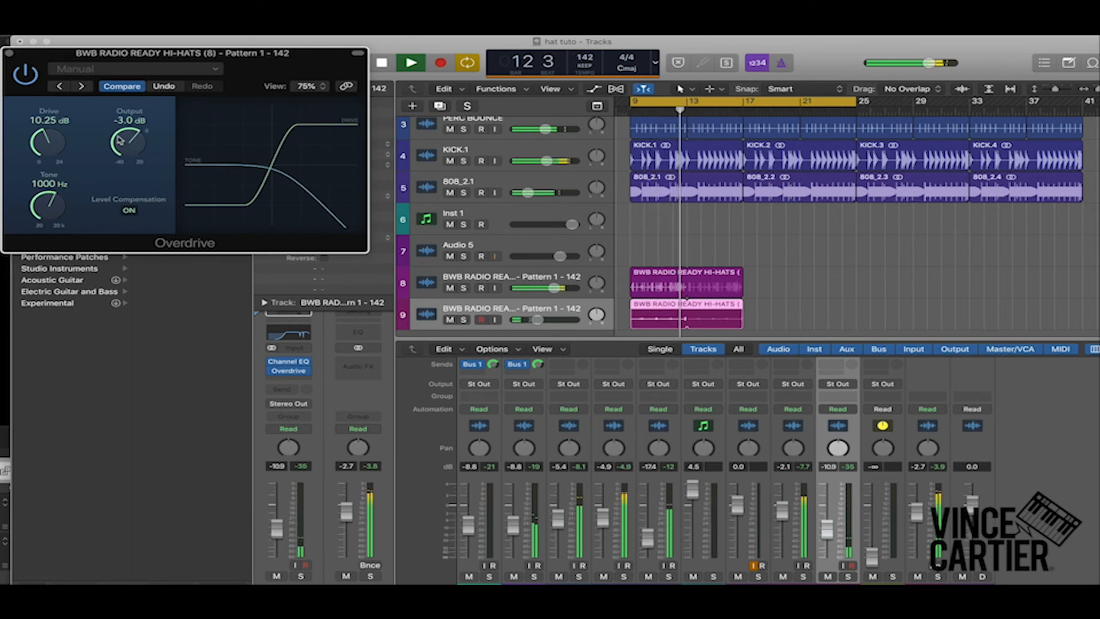
left_click_drag(56, 211, 55, 190)
left_click_drag(125, 153, 125, 143)
left_click_drag(281, 539, 281, 524)
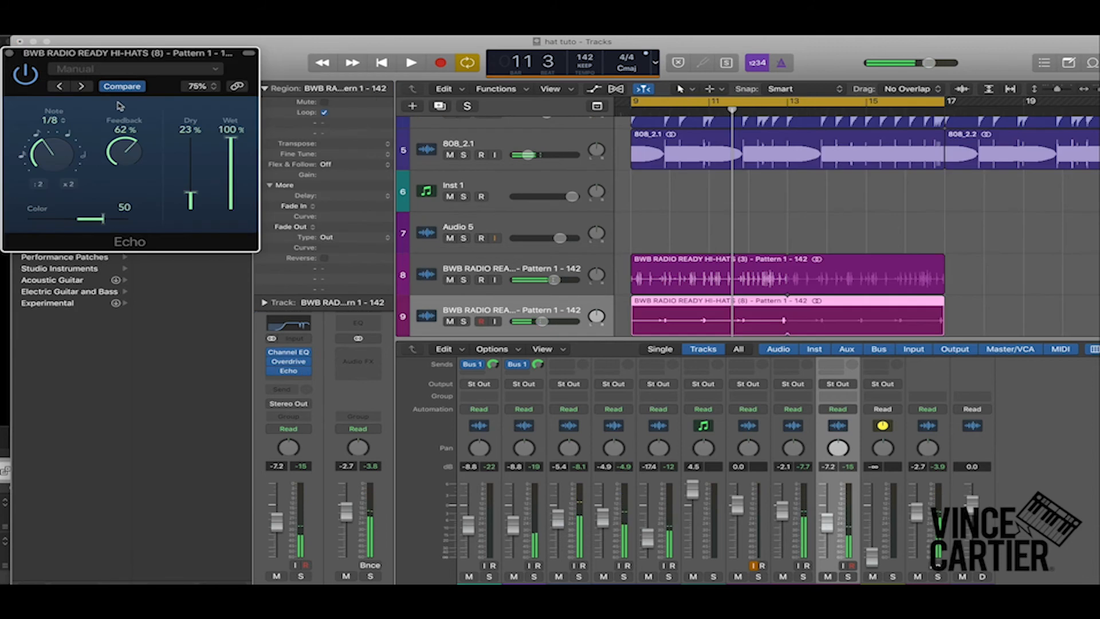
Set the Echo on the hi-hat (8) track to 19% dry, 61% feedback and a 1/8 note delay
key("space")
left_click_drag(191, 203, 193, 208)
left_click_drag(93, 162, 82, 156)
key("space")
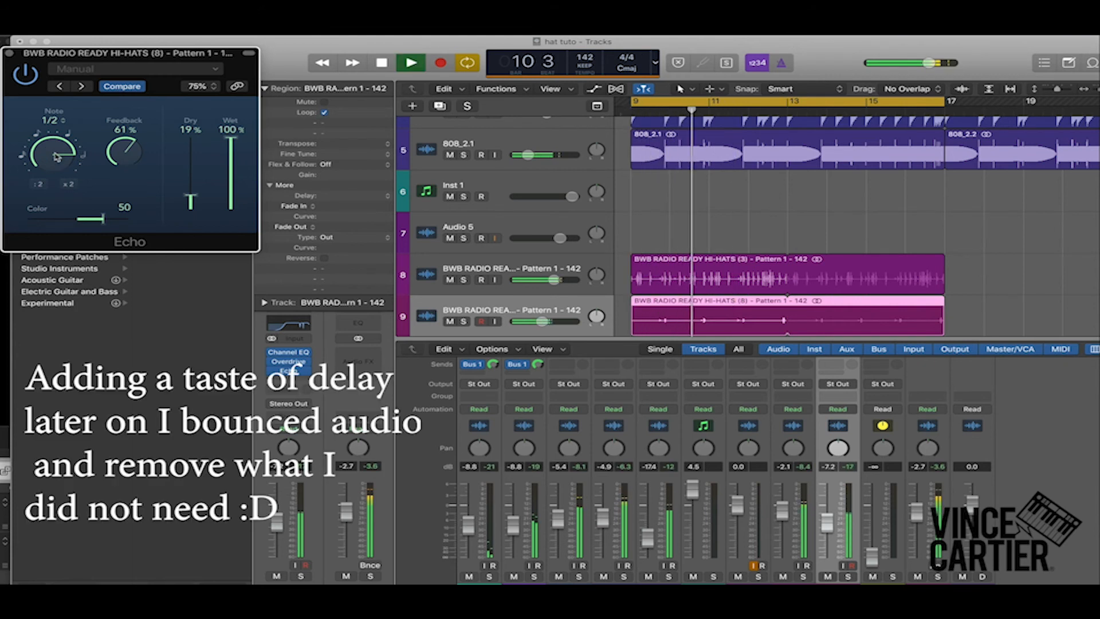
left_click_drag(56, 156, 56, 178)
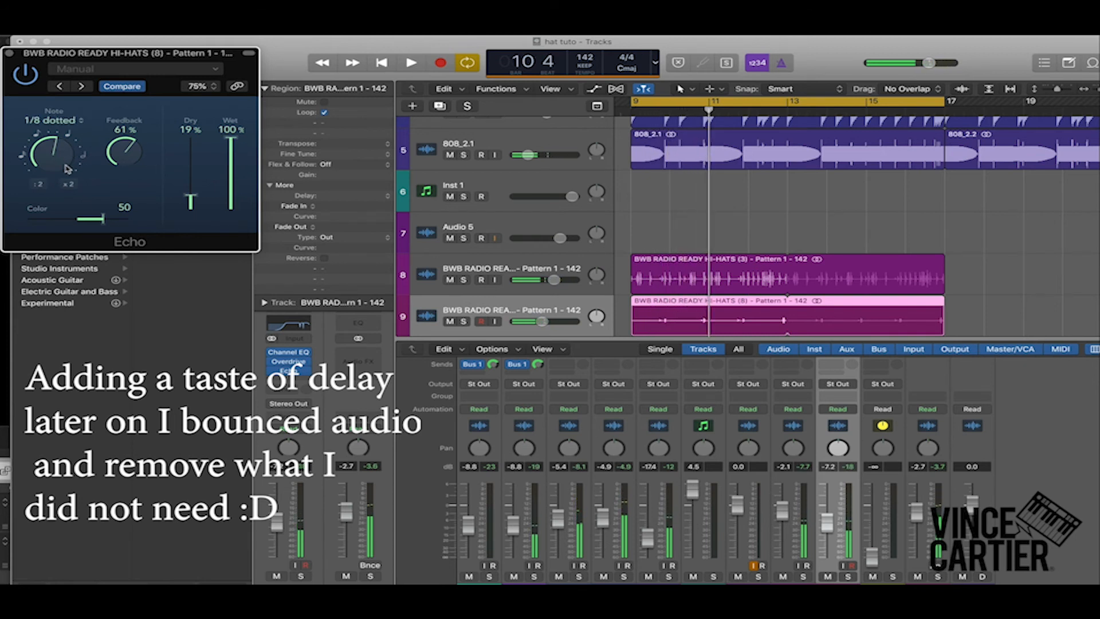
left_click_drag(68, 168, 58, 170)
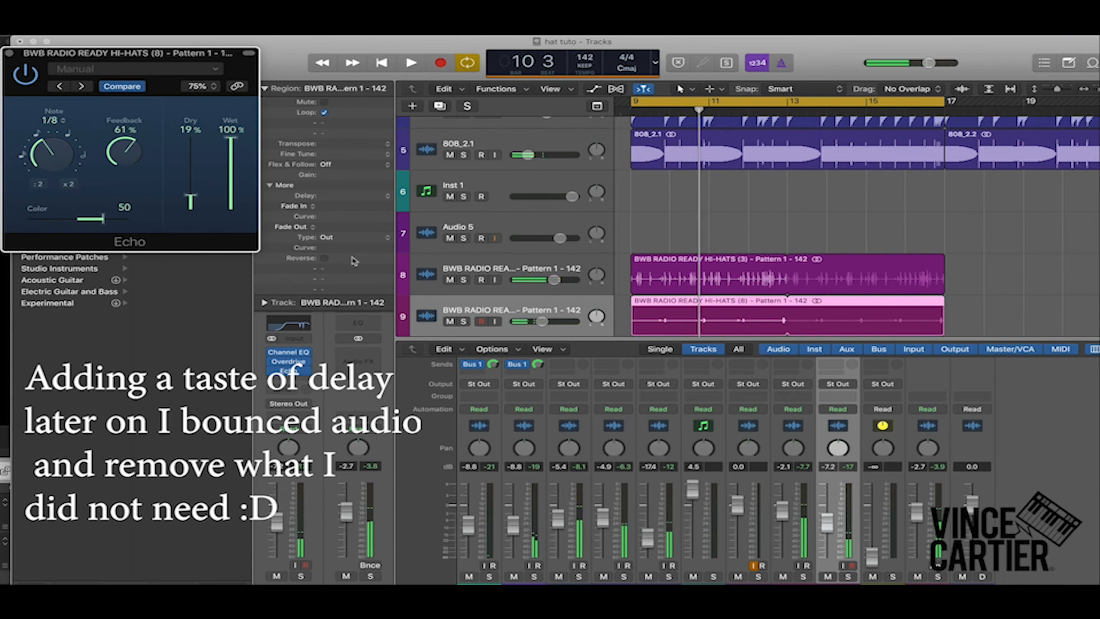
Bounce the hi-hat (8) region in place to a new track with its effects and audio tail, without normalizing
left_click(689, 321)
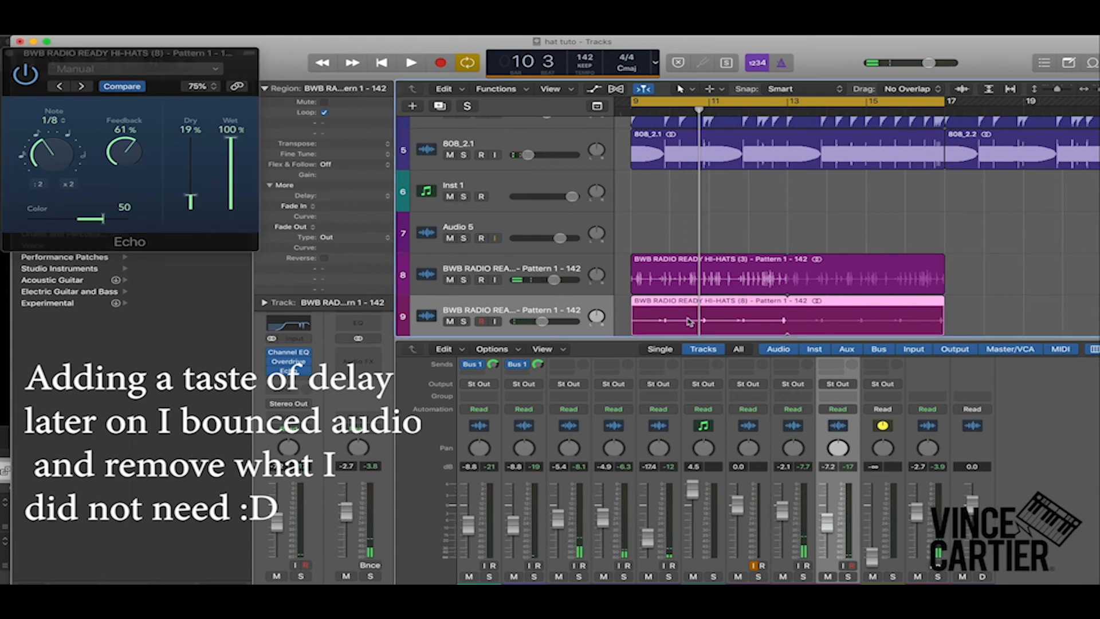
right_click(689, 320)
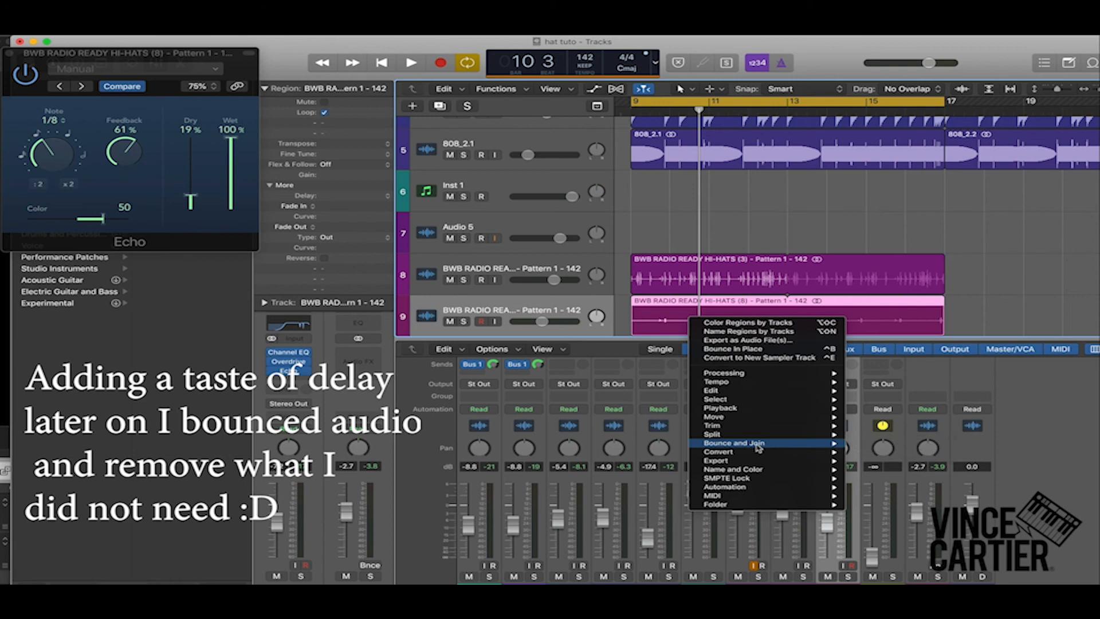
mouse_move(759, 444)
left_click(873, 444)
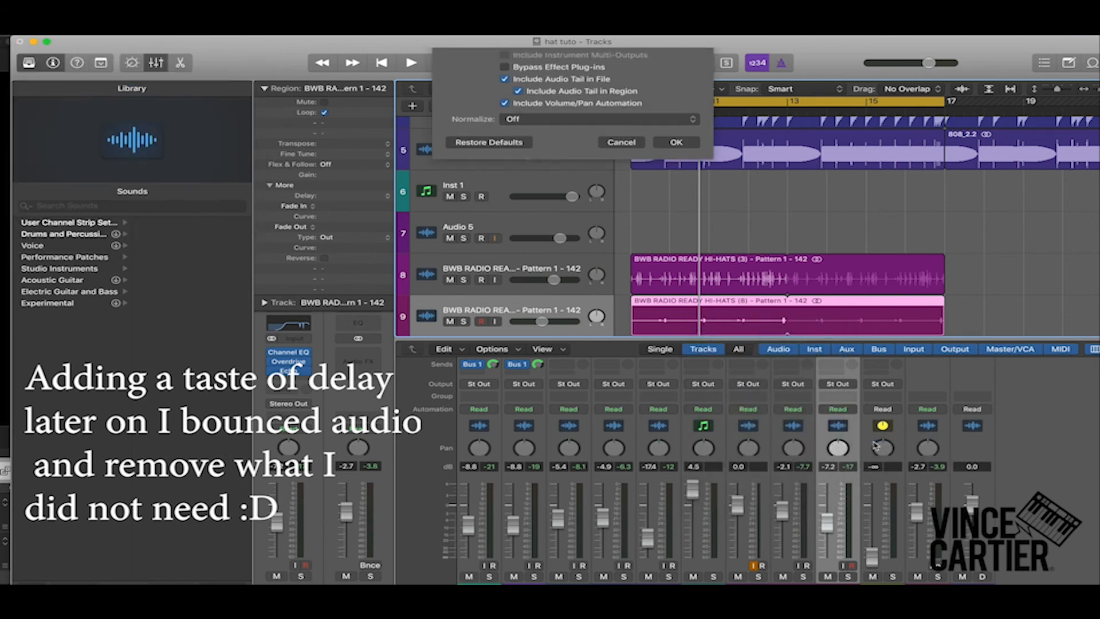
left_click(676, 252)
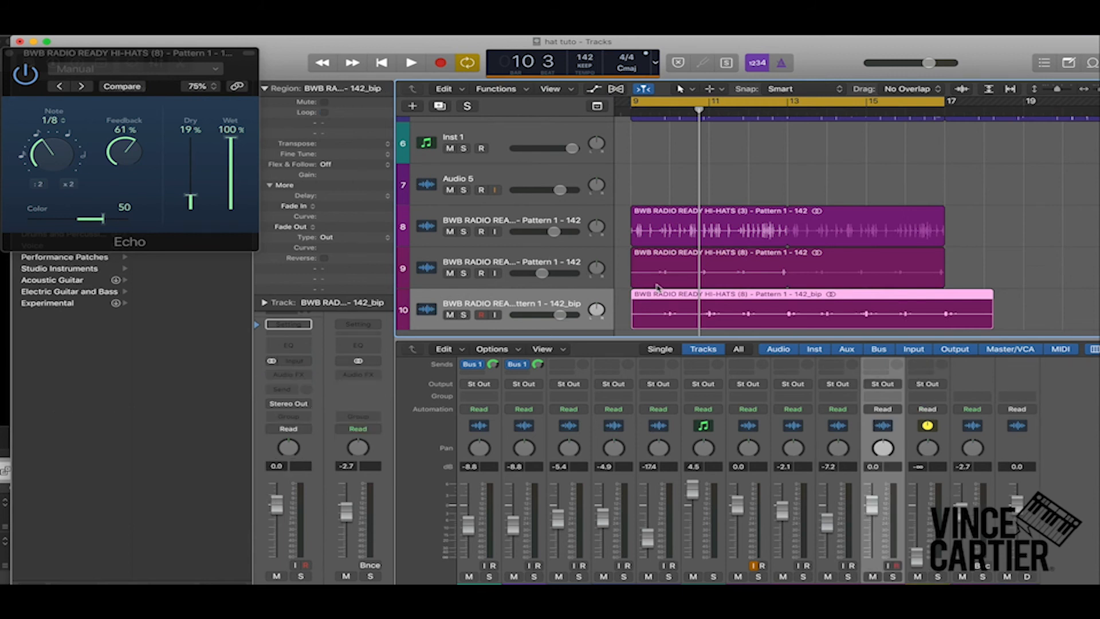
Cut the unneeded parts out of the bounced hi-hat (8) region, leaving bar 11 empty, and trim the piece after bar 13
key("super+Down")
key("super+Down")
key("super+Down")
key("super+Right")
key("super+Right")
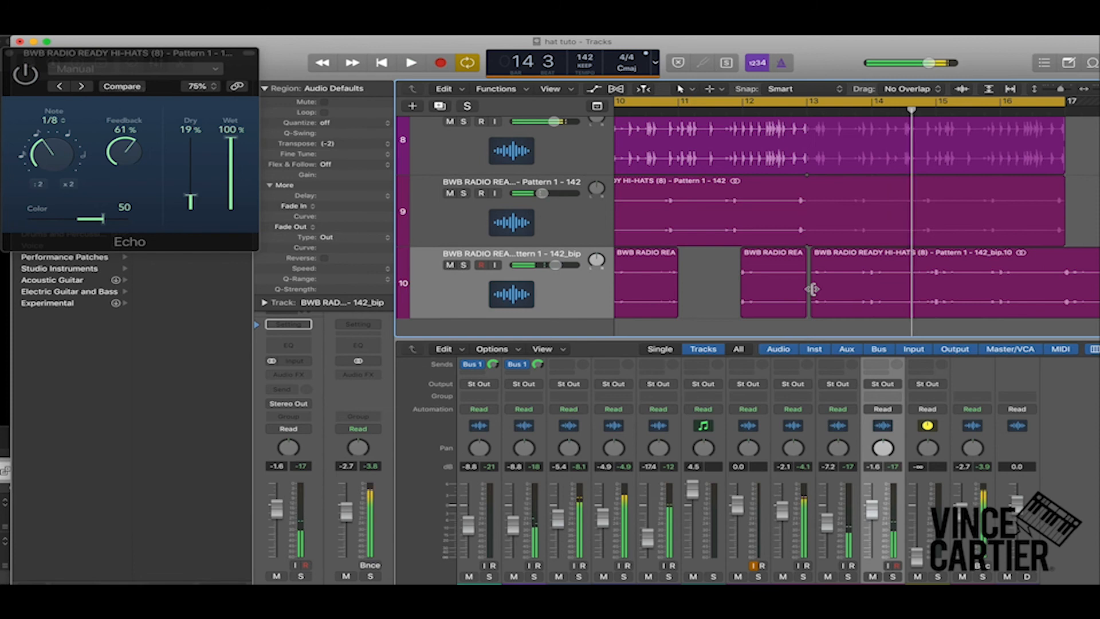
key("space")
left_click_drag(831, 312, 887, 306)
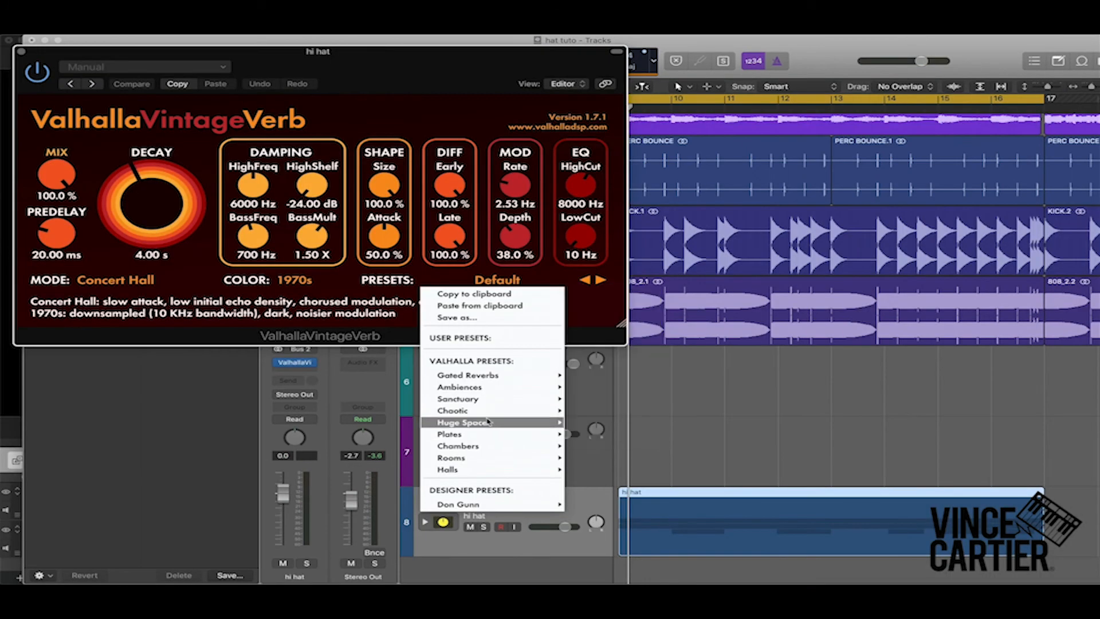
Load the Small Ambience preset in the hi hat stack's ValhallaVintageVerb and set mix to 14.4% and decay to 0.45 s
left_click(491, 422)
left_click_drag(61, 160, 48, 197)
left_click_drag(120, 203, 120, 198)
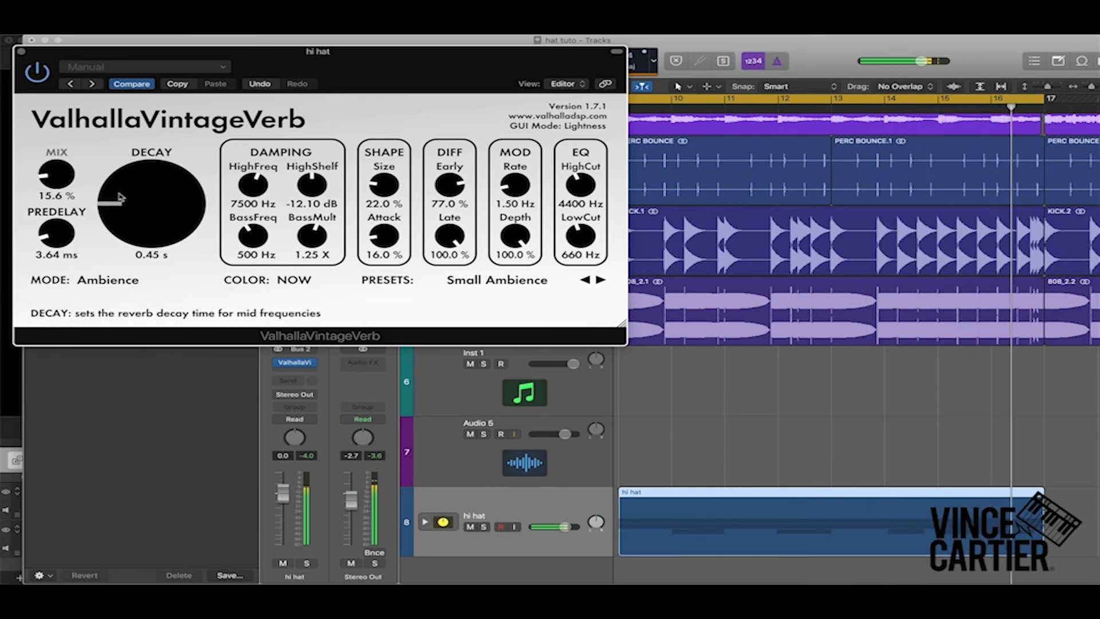
left_click_drag(52, 175, 52, 177)
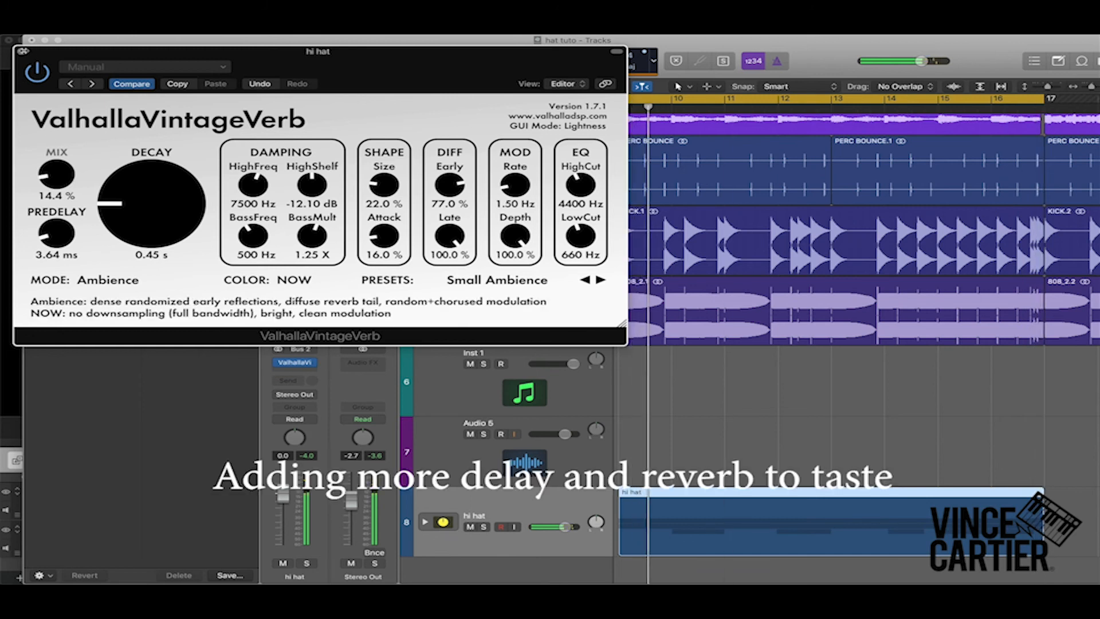
left_click(23, 51)
Add a Chorus after the reverb on the hi hat stack, with 14% intensity and 32% mix
left_click(295, 372)
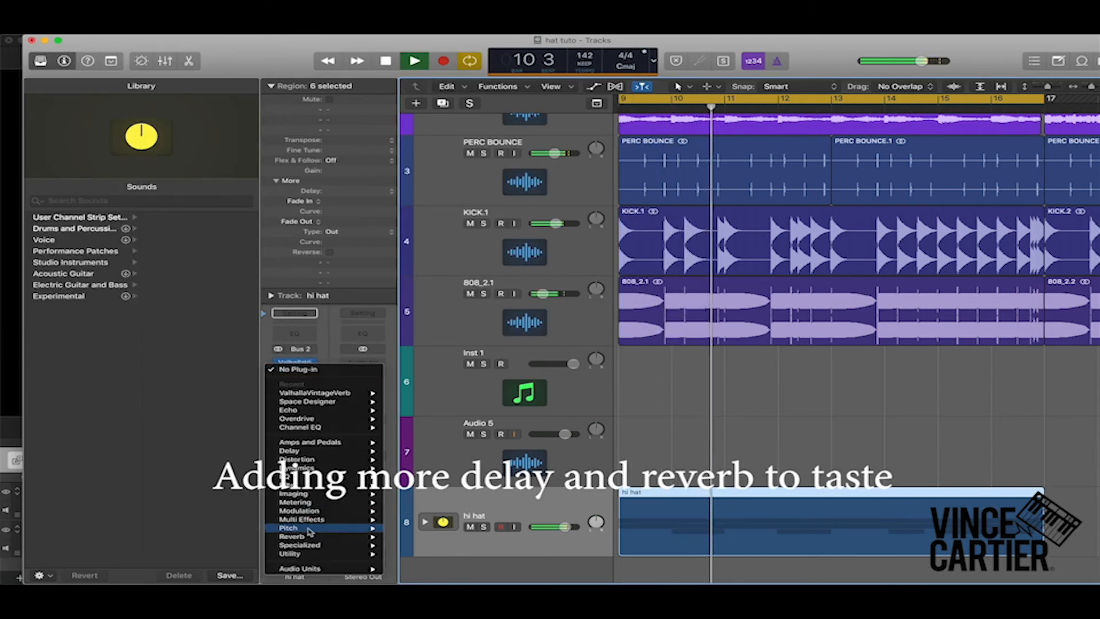
mouse_move(339, 466)
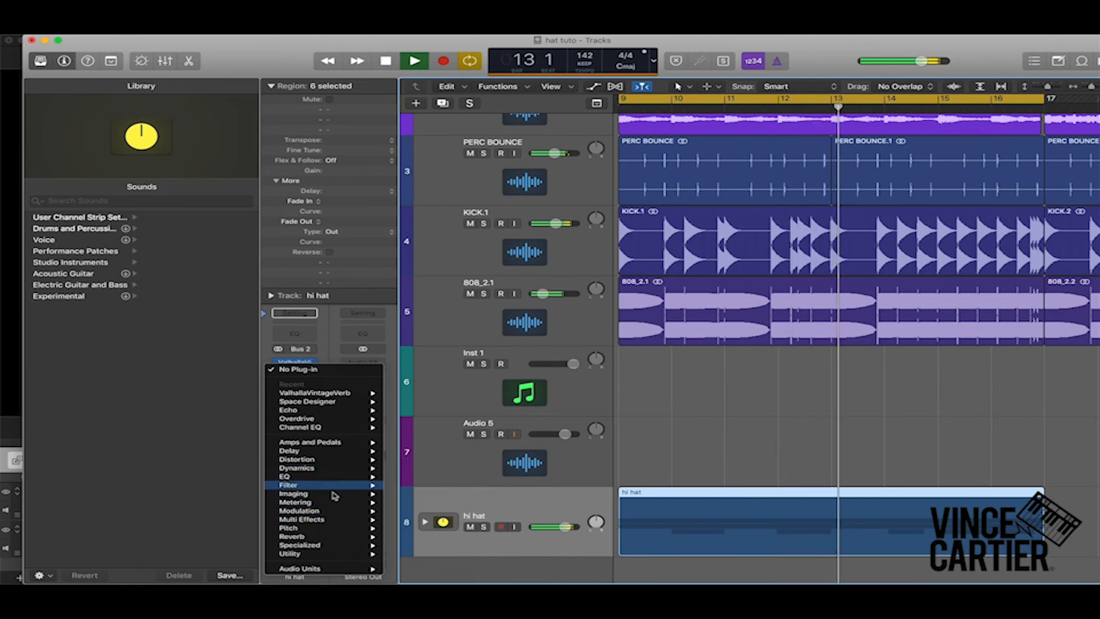
mouse_move(310, 510)
left_click(465, 491)
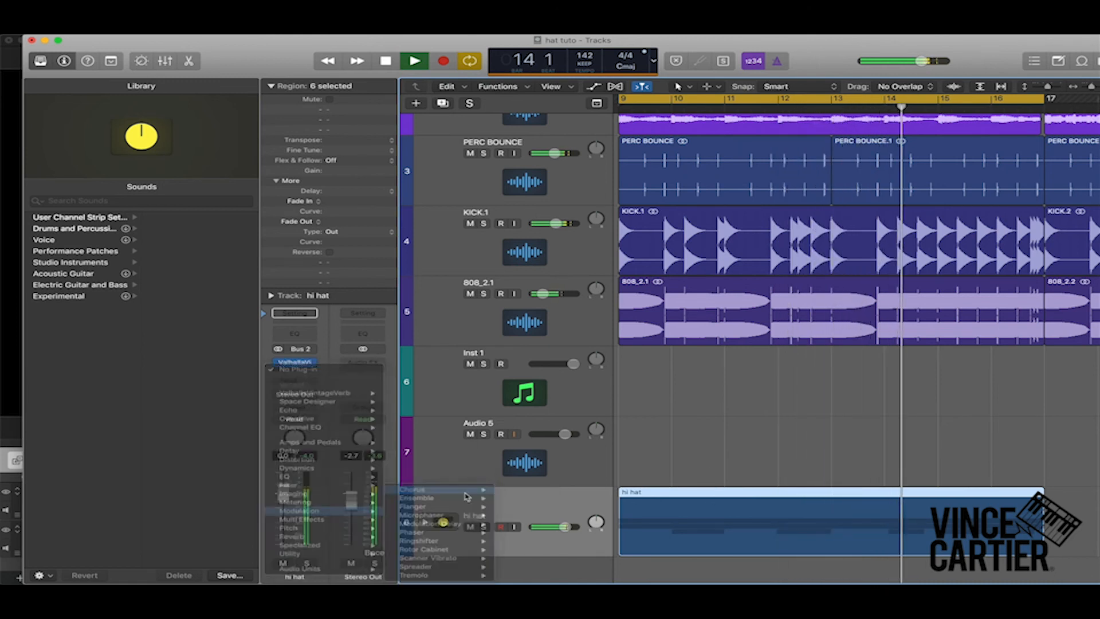
left_click_drag(218, 140, 221, 194)
left_click_drag(121, 147, 122, 142)
left_click_drag(222, 148, 225, 132)
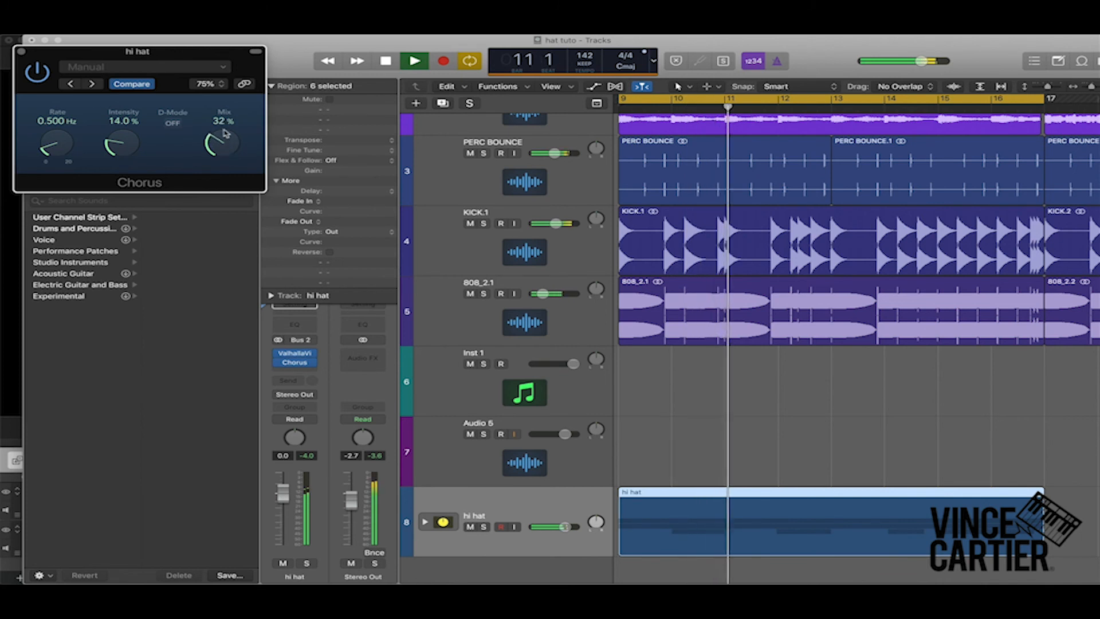